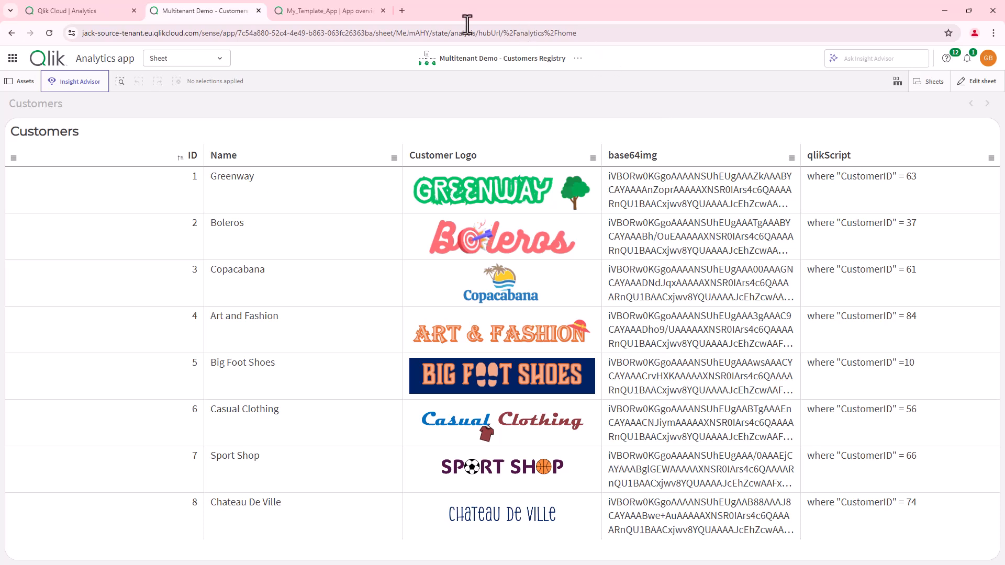
- Go to the Analytics home and open My_Template_App's Overview Dashboard sheet (782 orders, 1.71M sales)
click(16, 60)
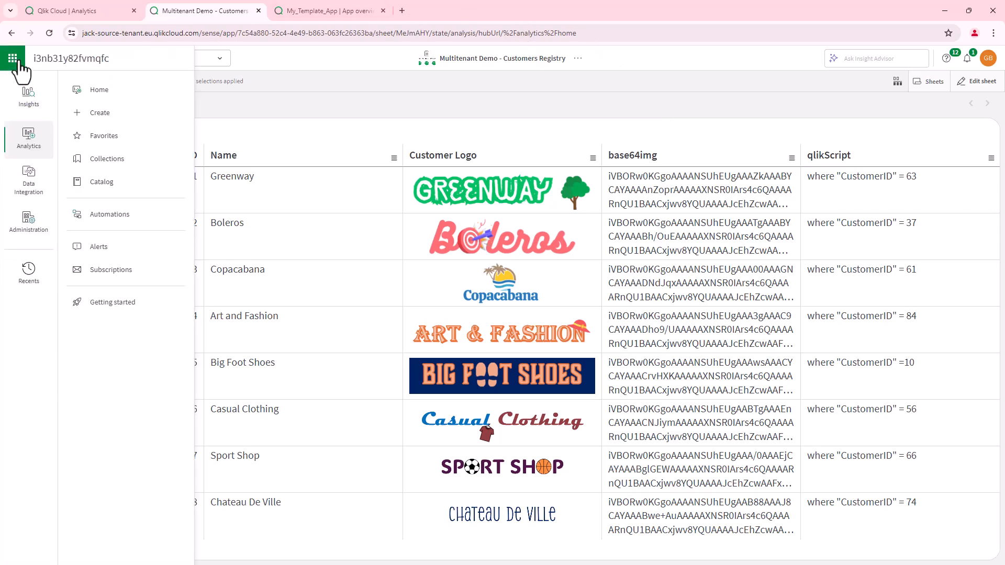
click(97, 91)
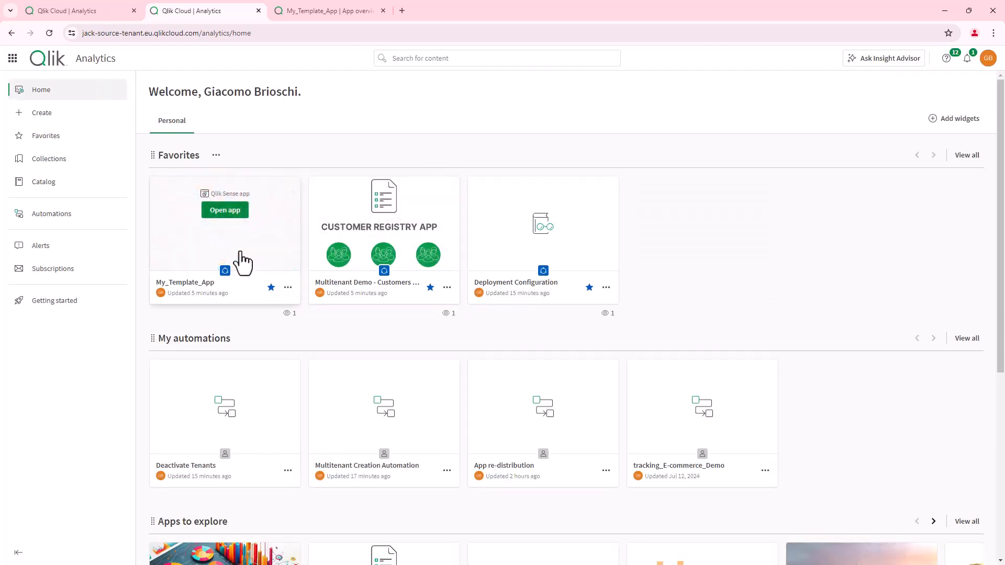
click(307, 10)
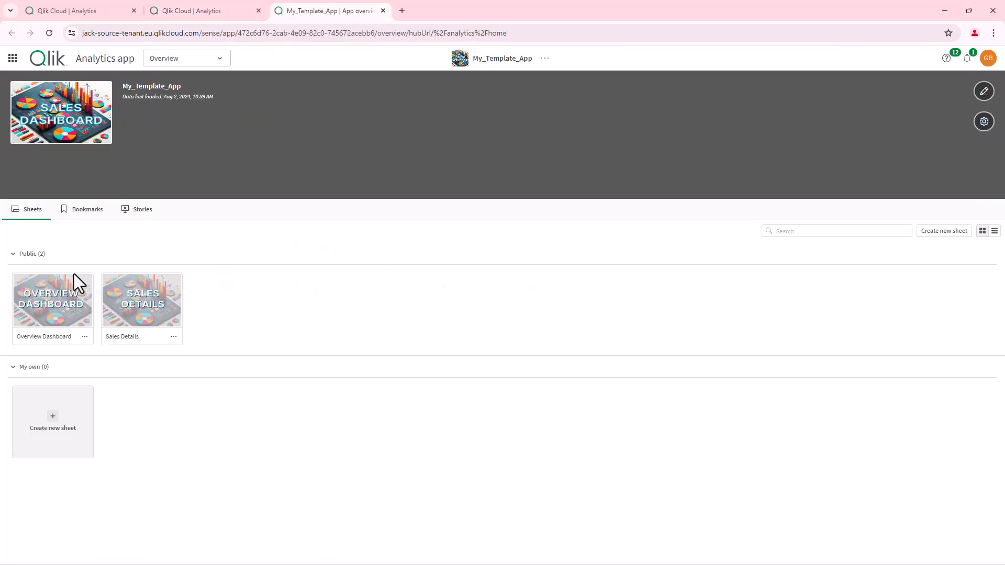
click(65, 313)
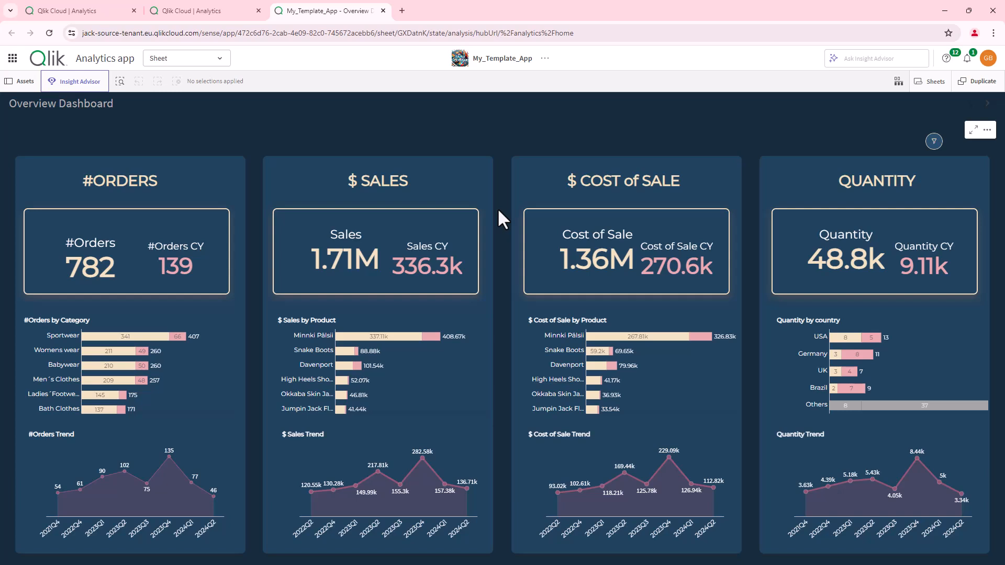
- Filter the dashboard to Year 2024 and the countries Argentina through Canada
click(934, 141)
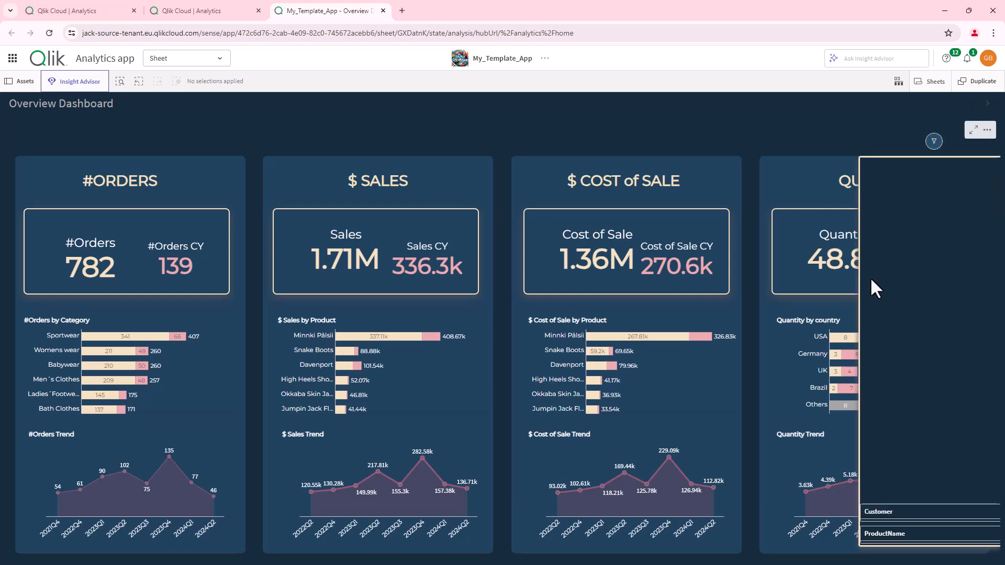
click(942, 213)
drag(881, 280, 884, 340)
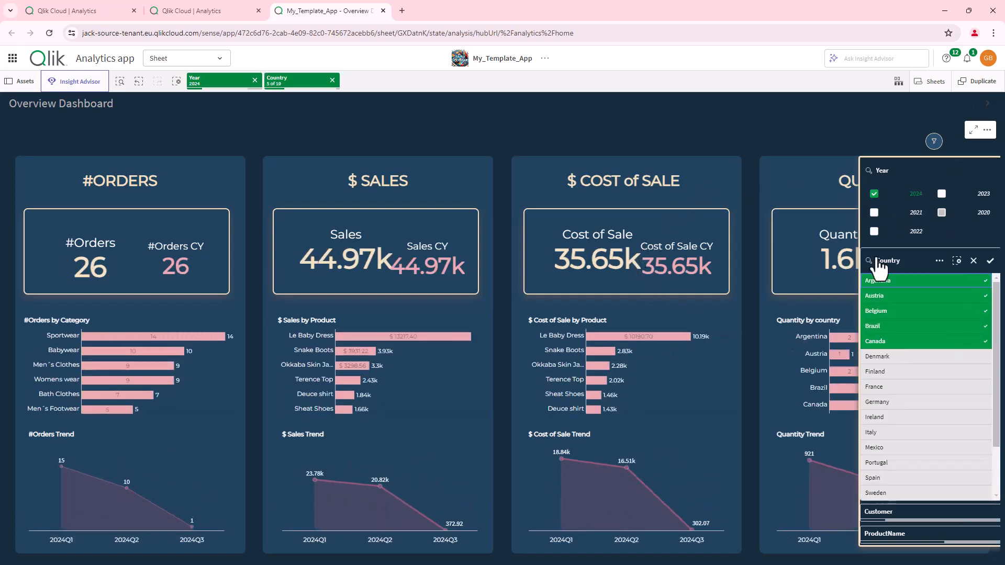
- Clear the Country and Year selections and move on to the Sales Details sheet
click(332, 80)
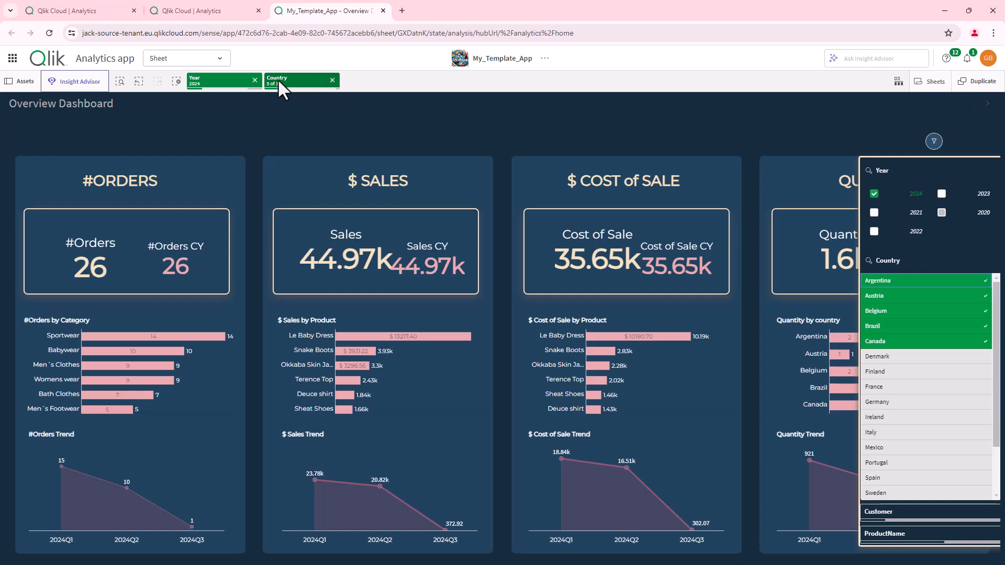
click(255, 81)
click(987, 104)
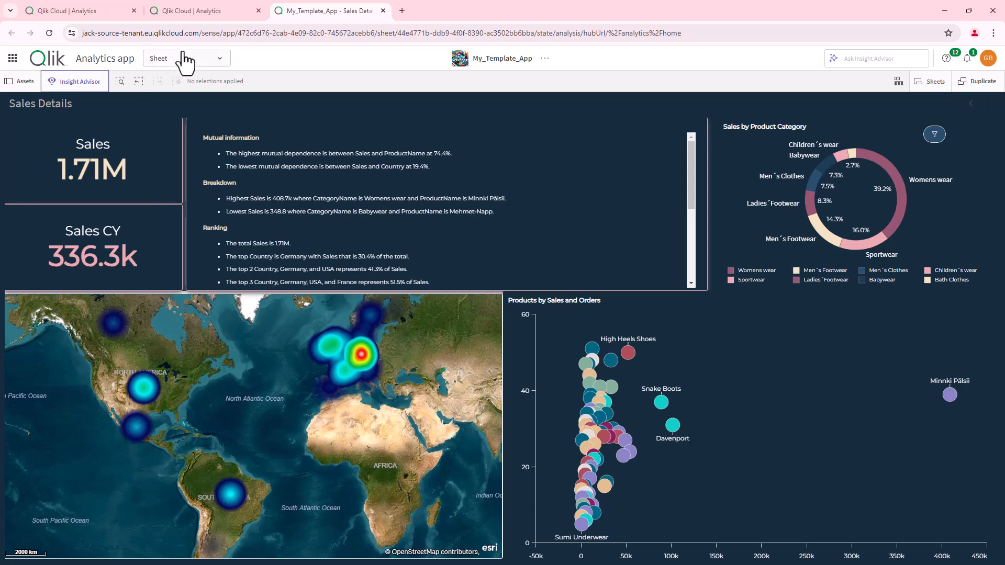
- Return to the Analytics home page and open the Deployment Configuration glossary, which has no terms yet
click(12, 58)
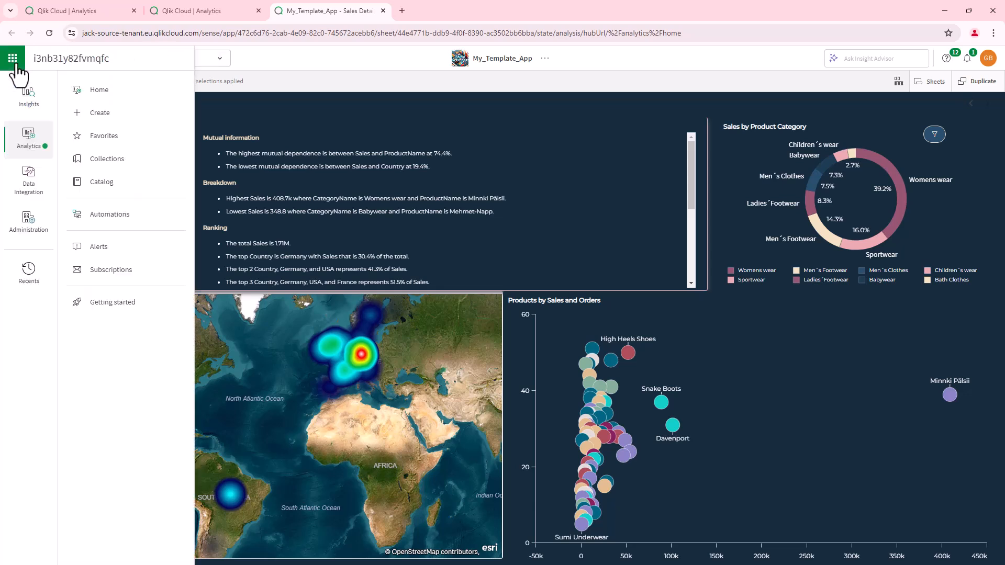
click(109, 91)
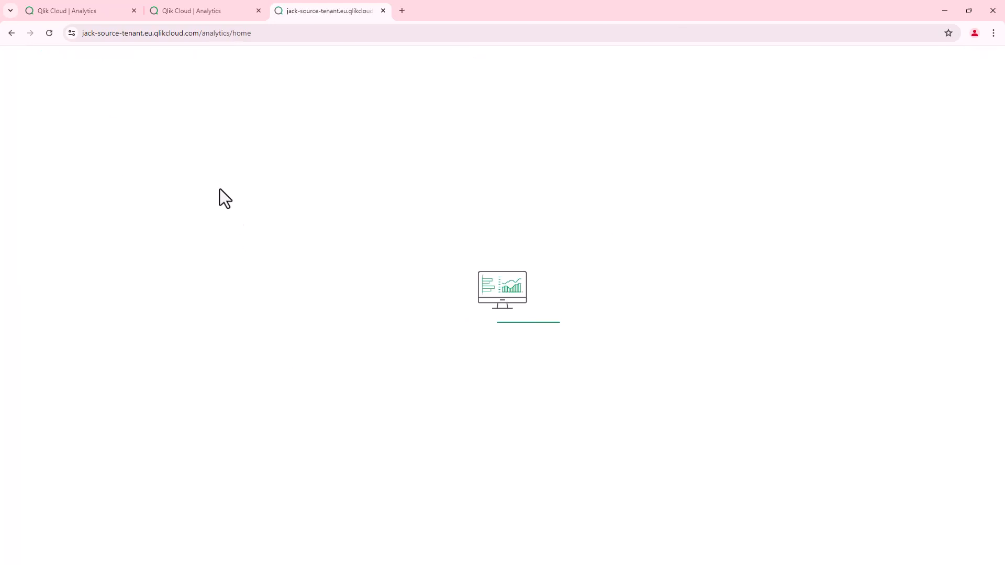
mouse_move(372, 236)
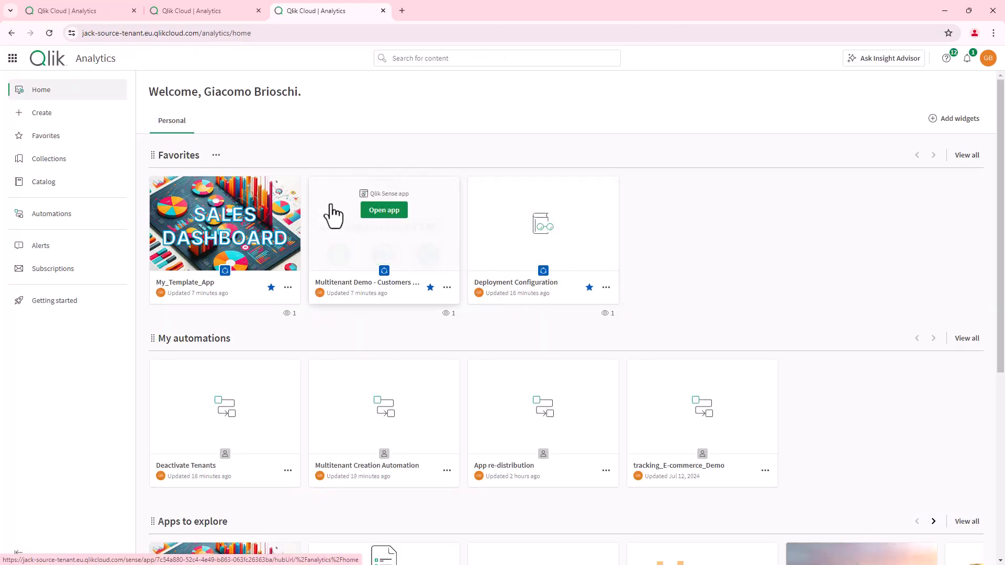
mouse_move(560, 224)
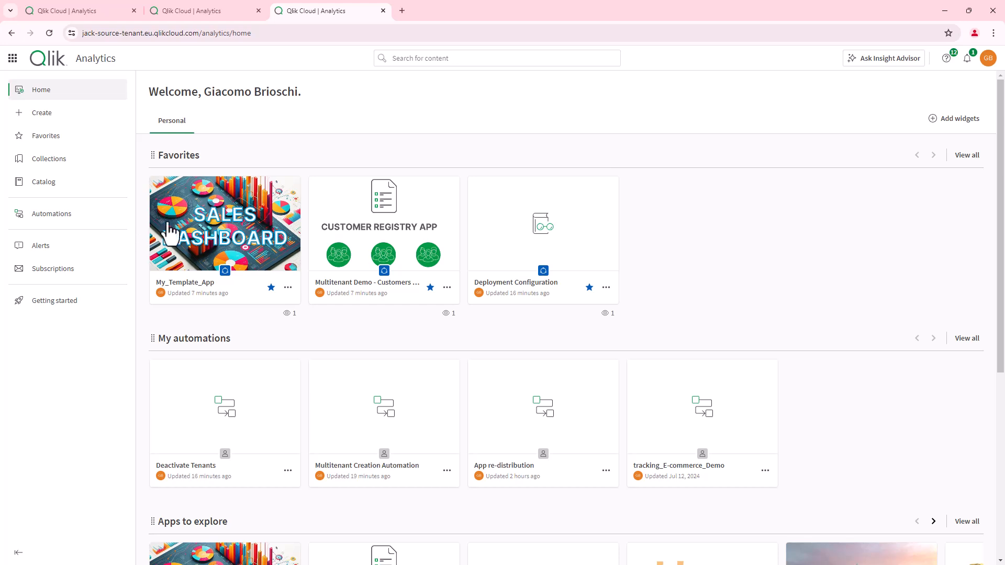
click(547, 215)
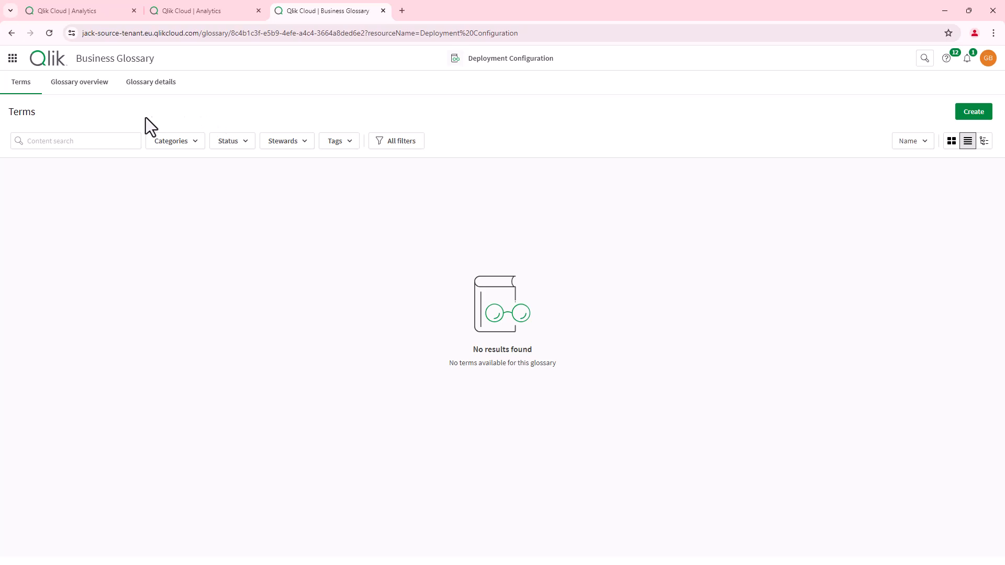
click(12, 58)
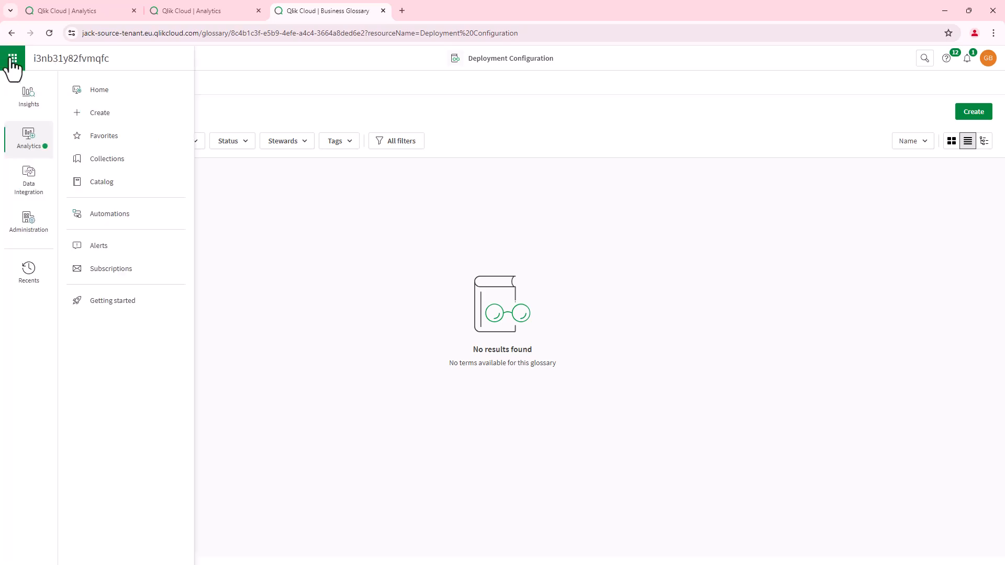
click(106, 91)
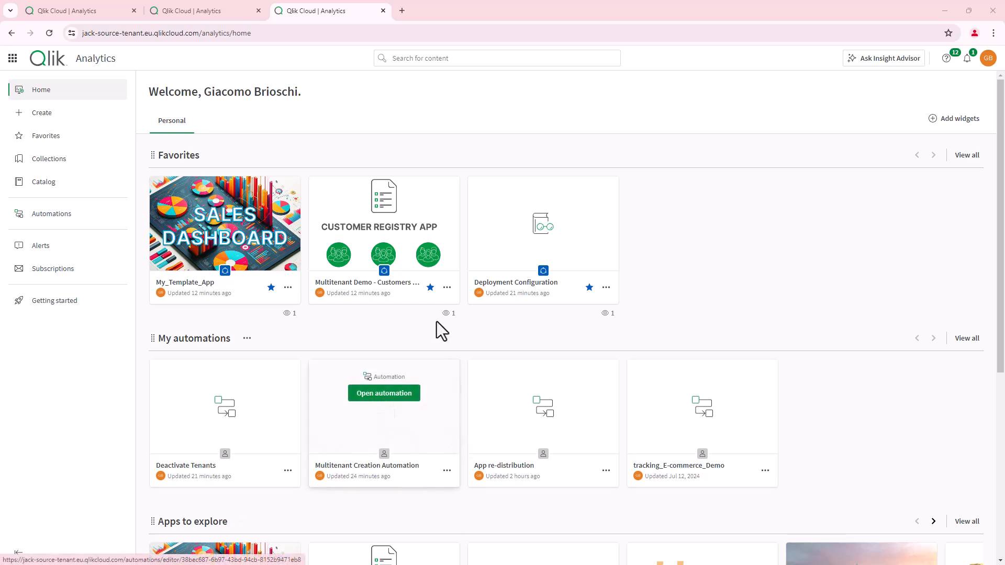
- Open the Multitenant Creation Automation from the home page in the automation editor
scroll(364, 348, down, 1)
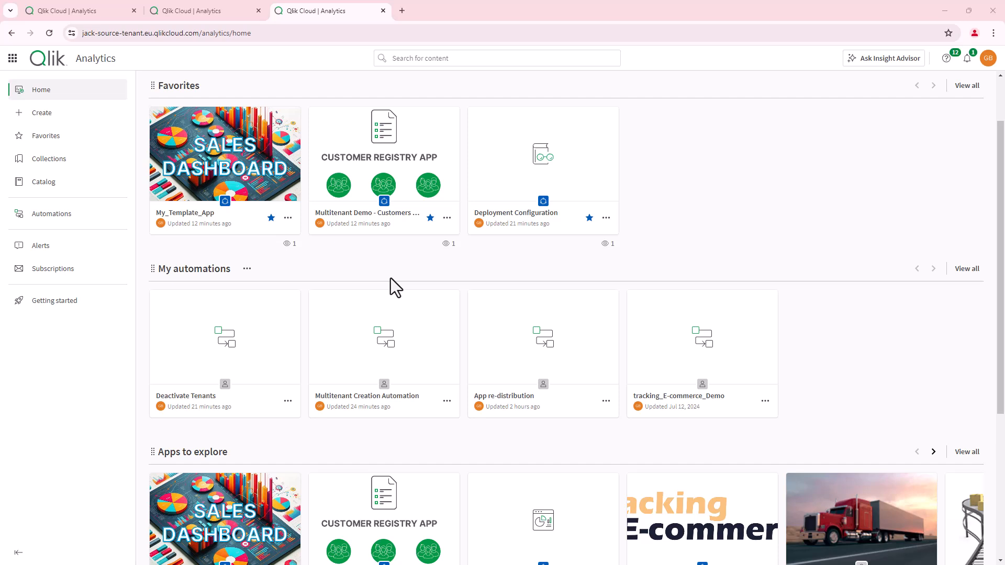
mouse_move(408, 332)
click(383, 325)
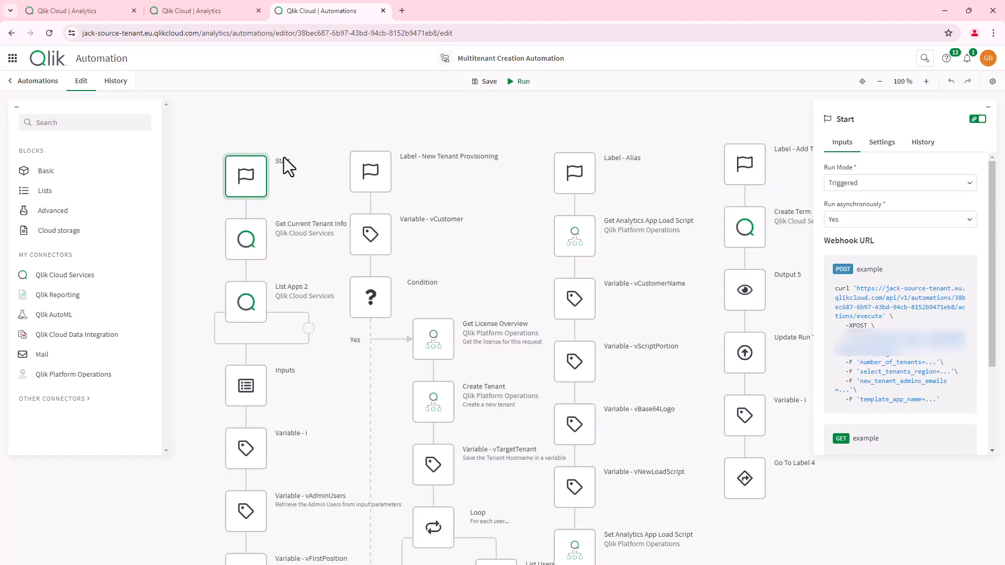
click(385, 164)
click(585, 168)
click(743, 169)
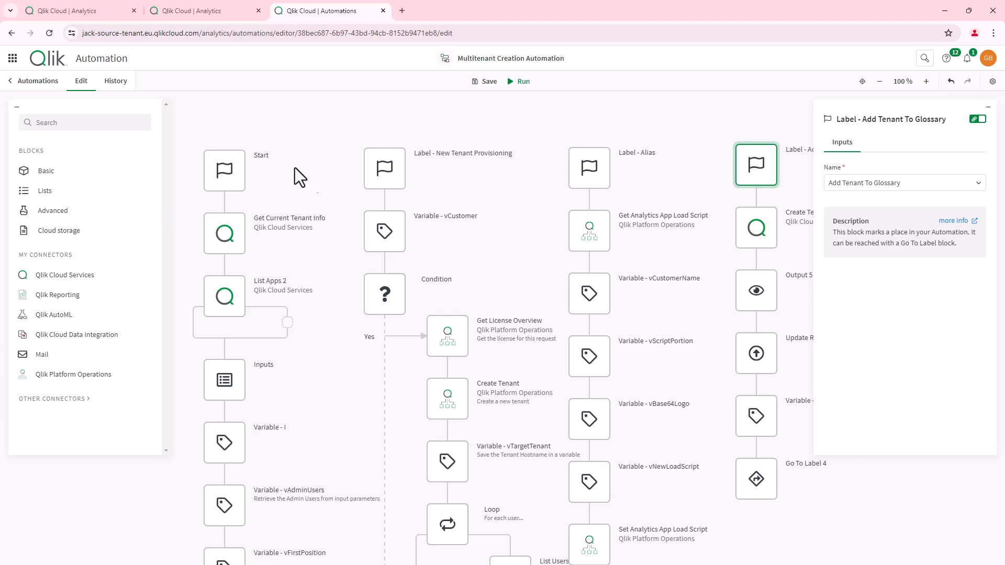
scroll(294, 173, down, 4)
scroll(225, 214, up, 3)
click(234, 306)
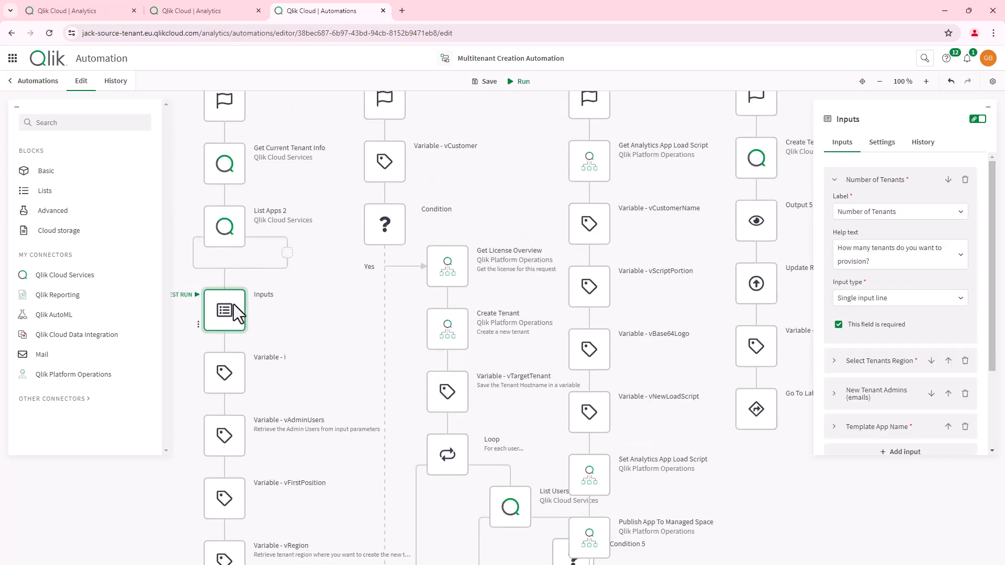
scroll(233, 303, up, 1)
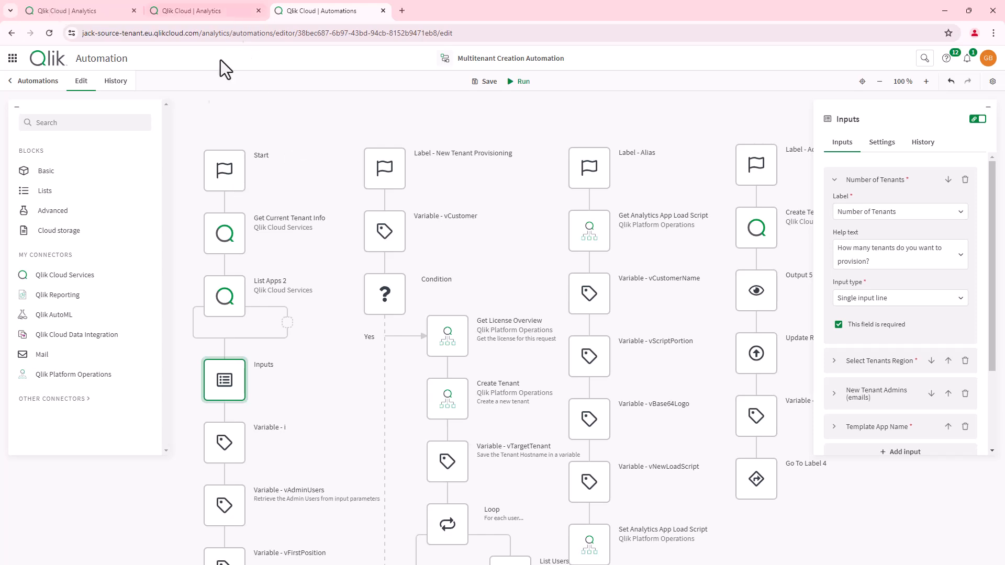
click(219, 175)
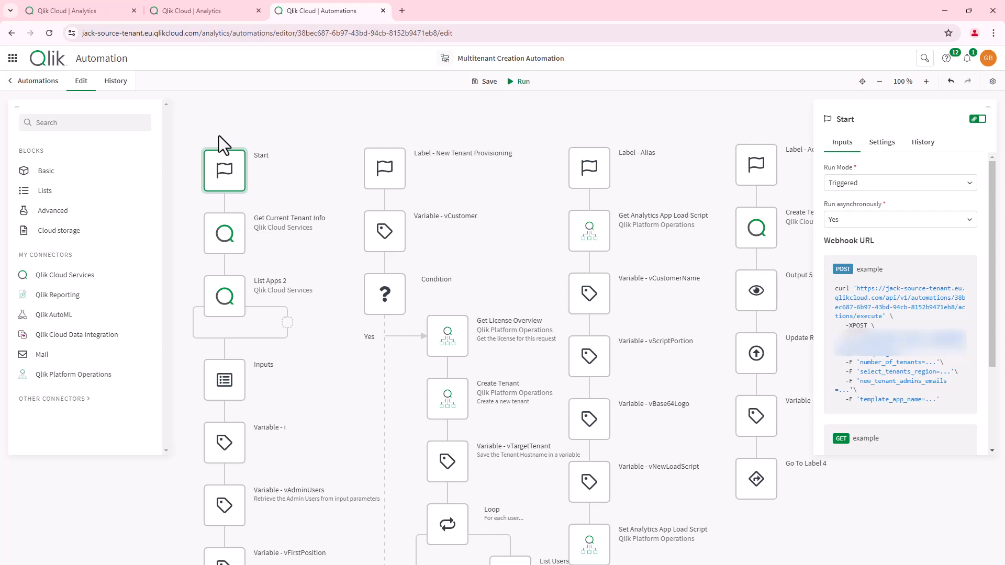
click(890, 184)
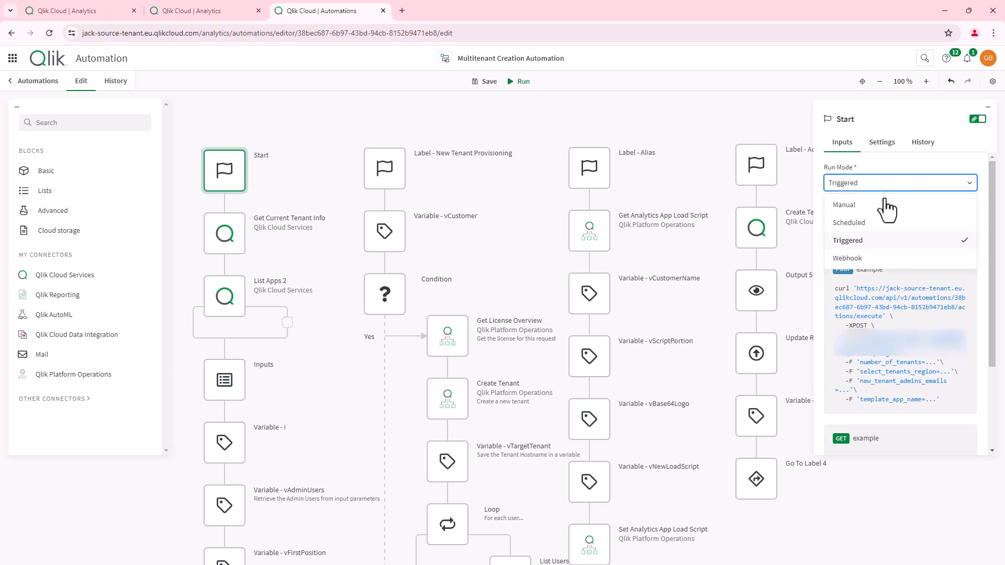
click(289, 117)
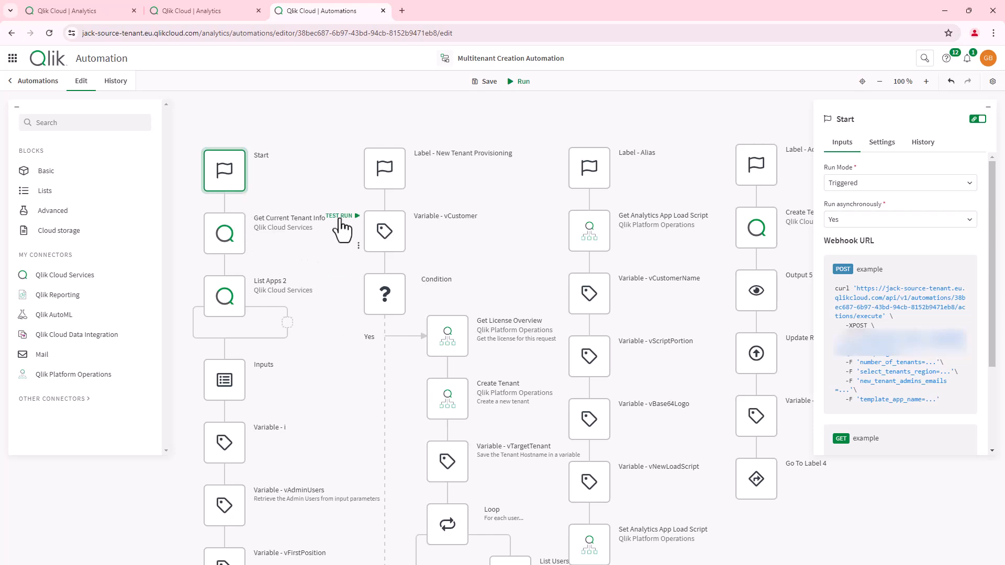
- Scroll through the automation flow to review its tenant creation and load-script blocks
scroll(233, 344, down, 8)
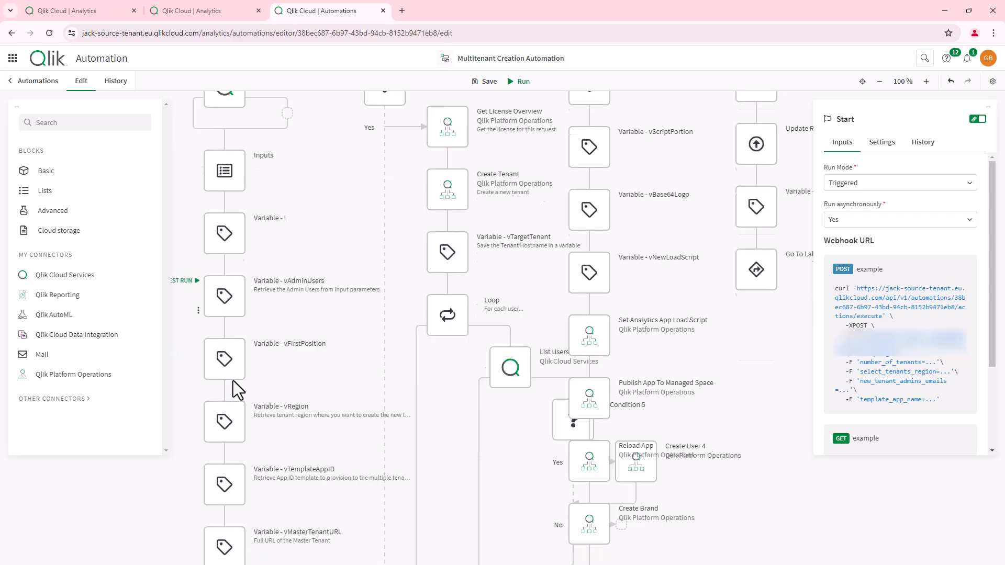
scroll(234, 372, down, 4)
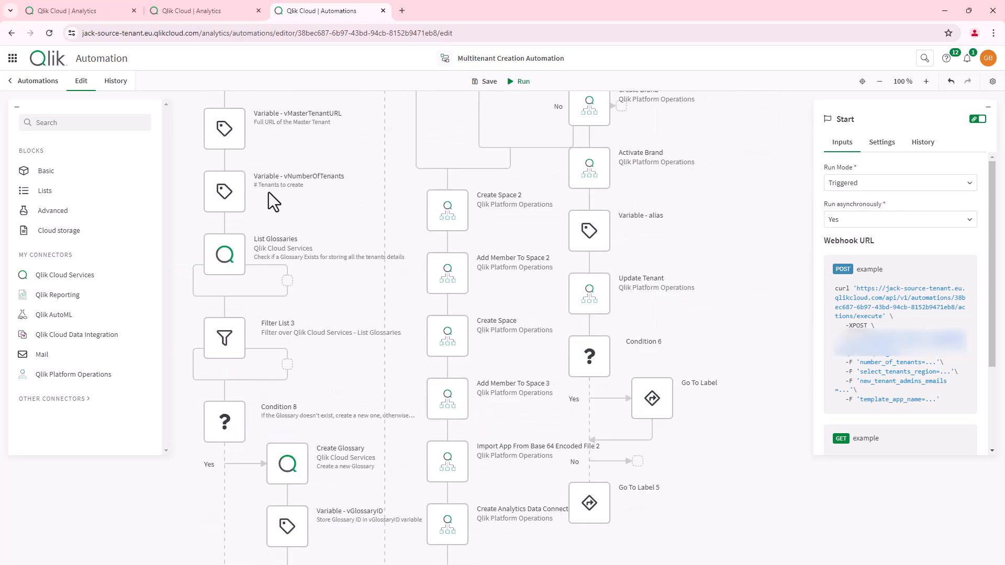
scroll(236, 271, down, 7)
scroll(246, 286, down, 7)
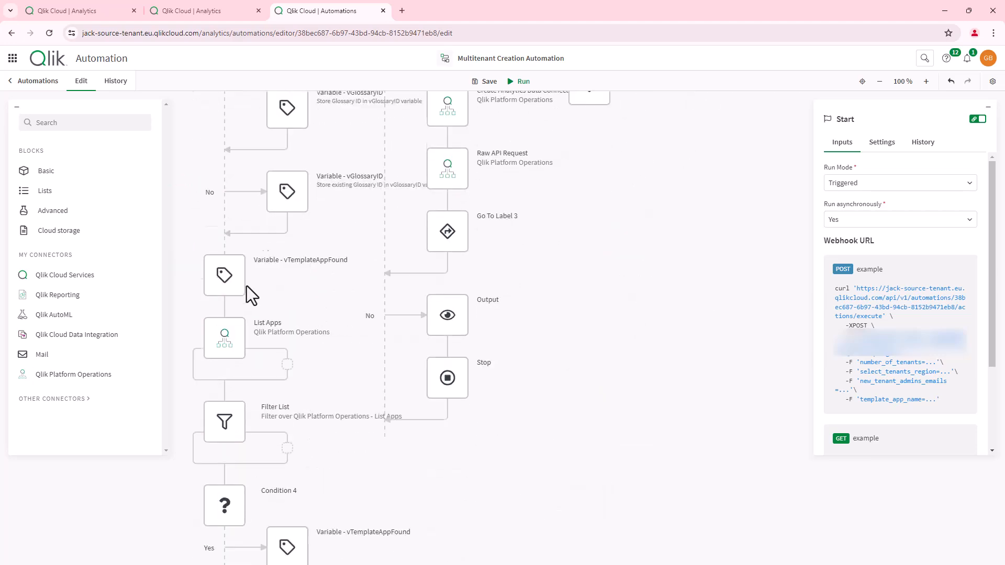
scroll(270, 309, down, 8)
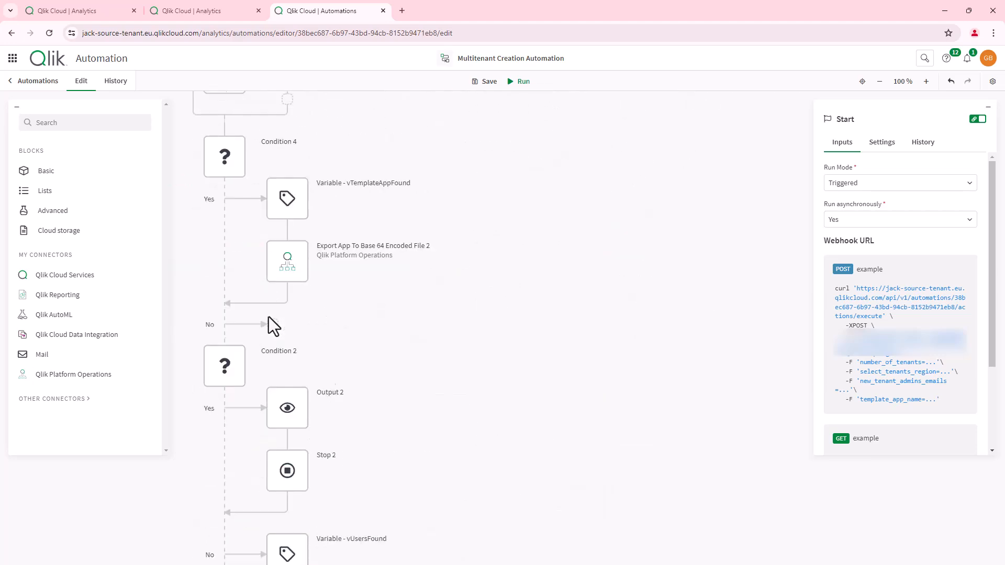
scroll(269, 314, down, 3)
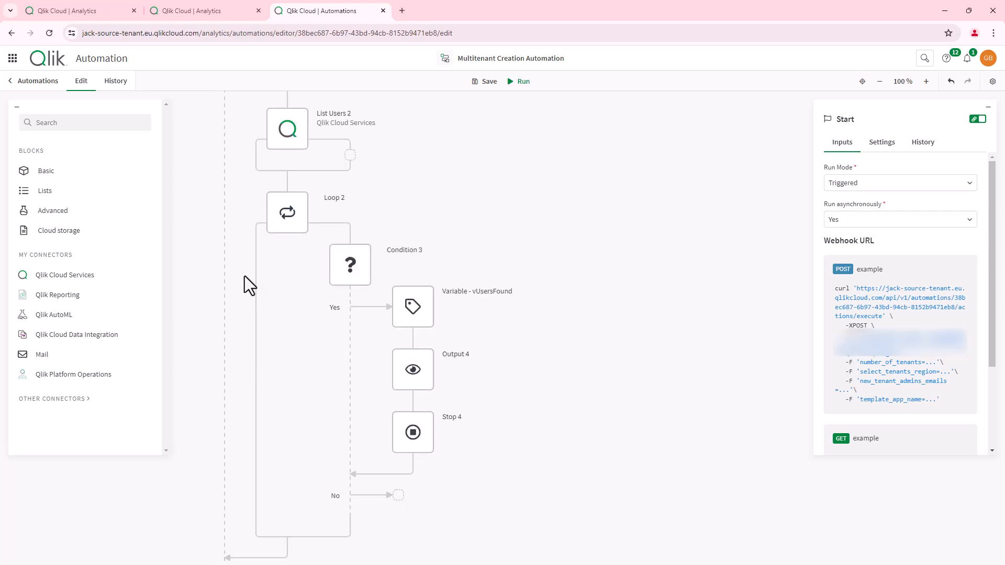
scroll(243, 278, down, 4)
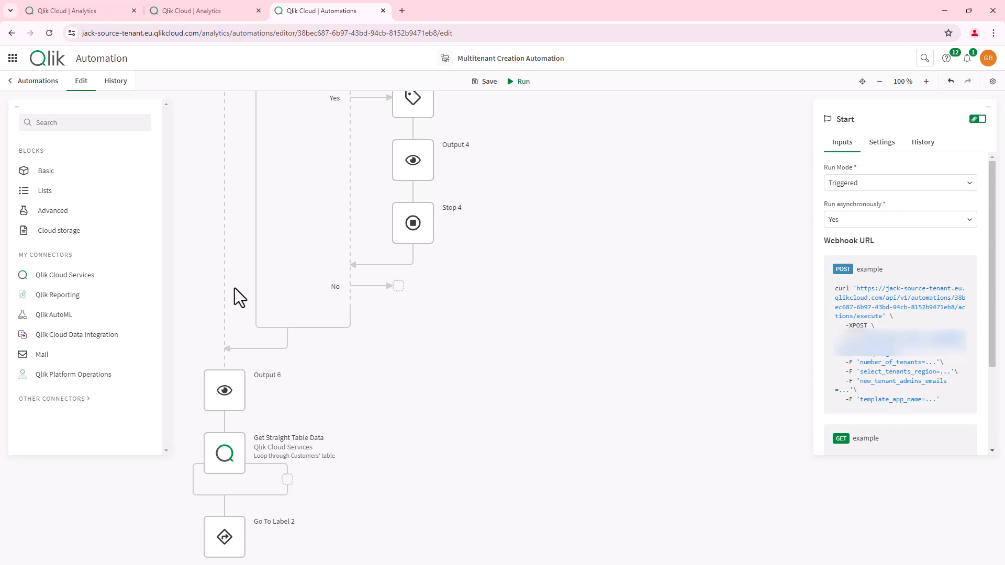
scroll(235, 288, up, 15)
scroll(237, 291, up, 15)
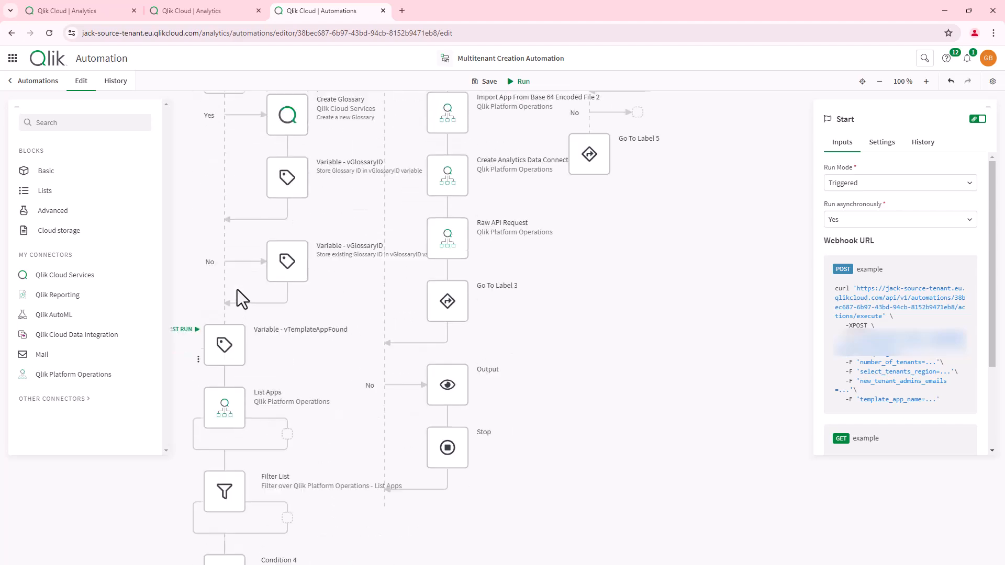
scroll(242, 294, up, 8)
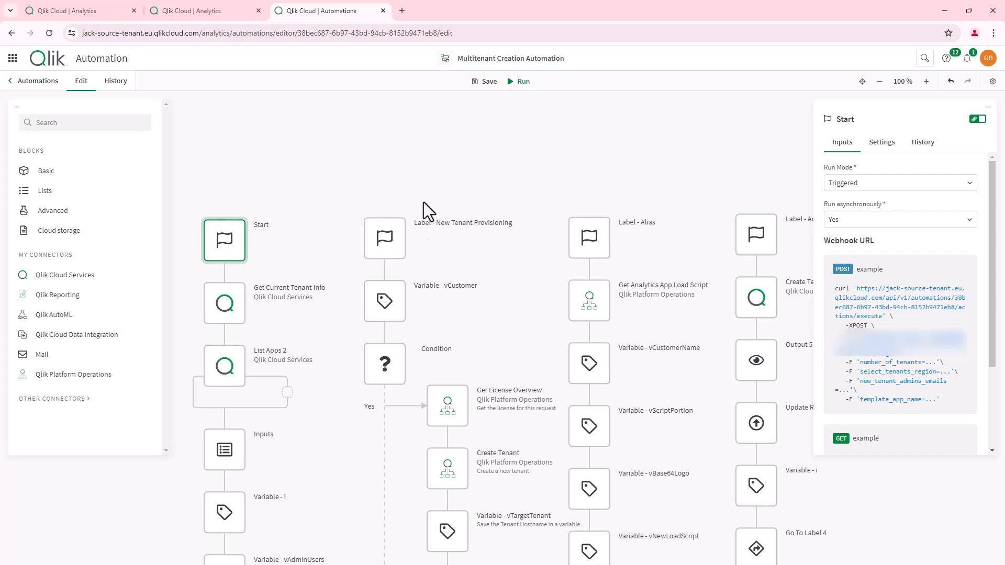
scroll(358, 243, down, 3)
scroll(357, 244, up, 3)
scroll(396, 235, down, 1)
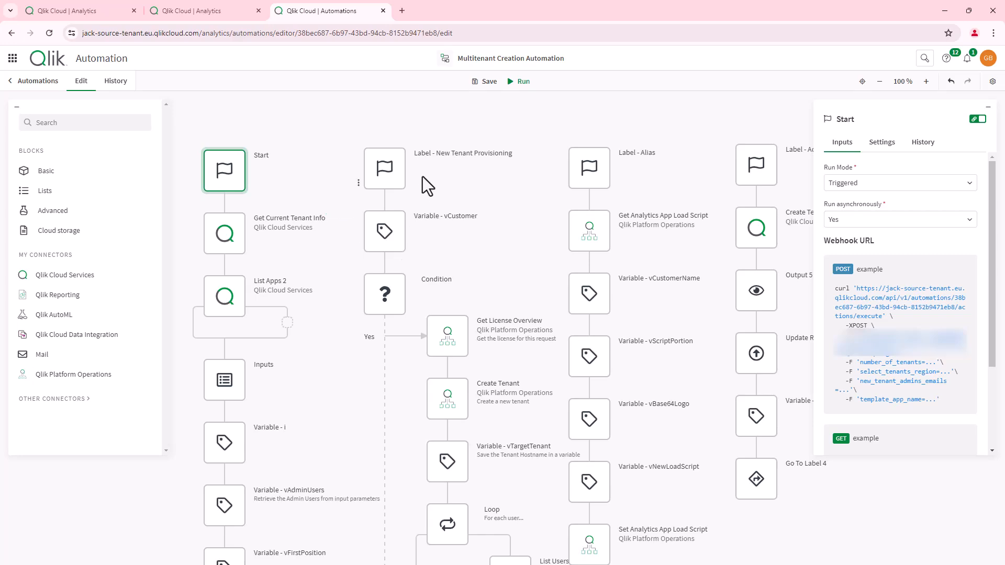
- Inspect the Create Tenant block's inputs and the Label - Alias block's settings
click(463, 393)
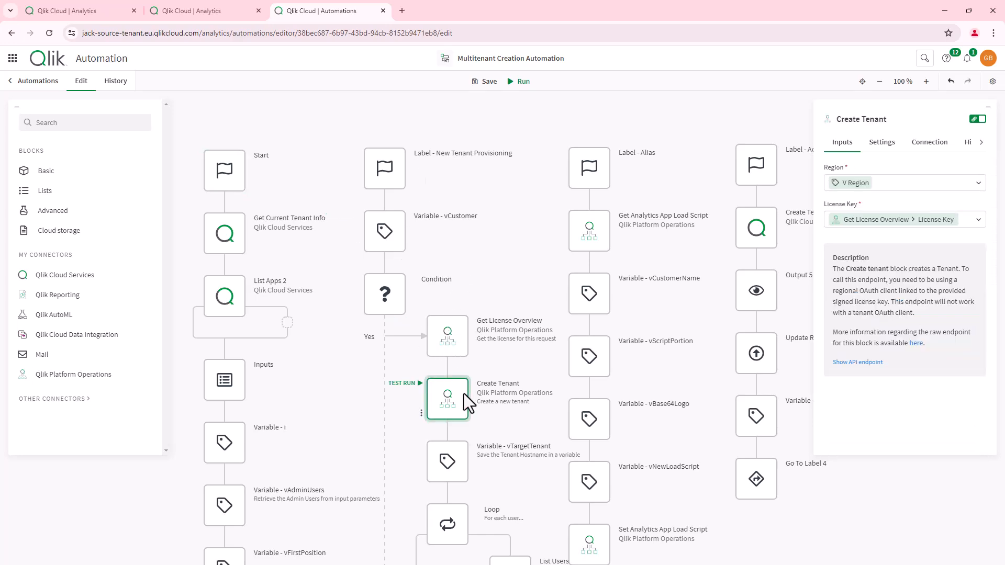
scroll(464, 398, down, 2)
scroll(466, 393, down, 1)
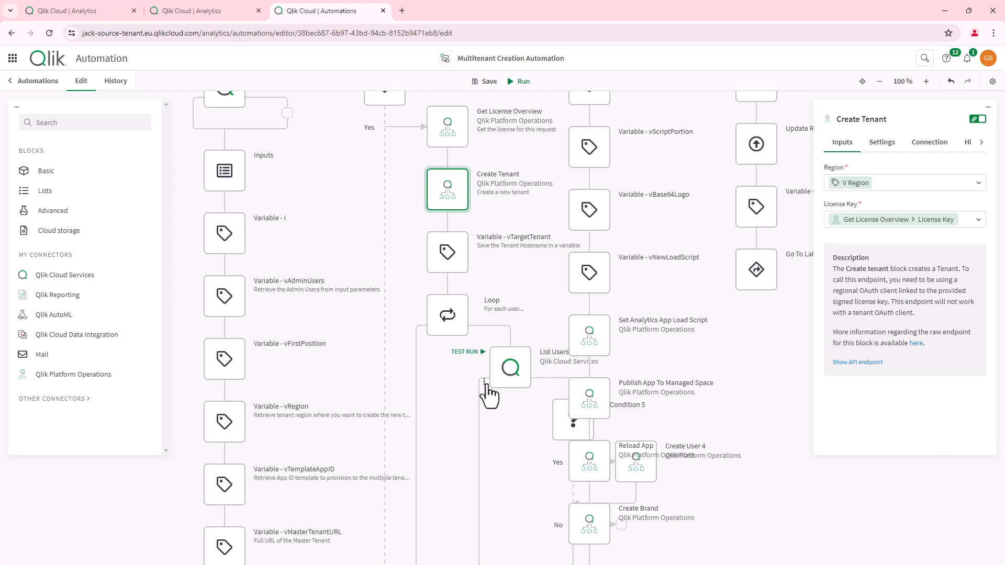
scroll(478, 386, up, 4)
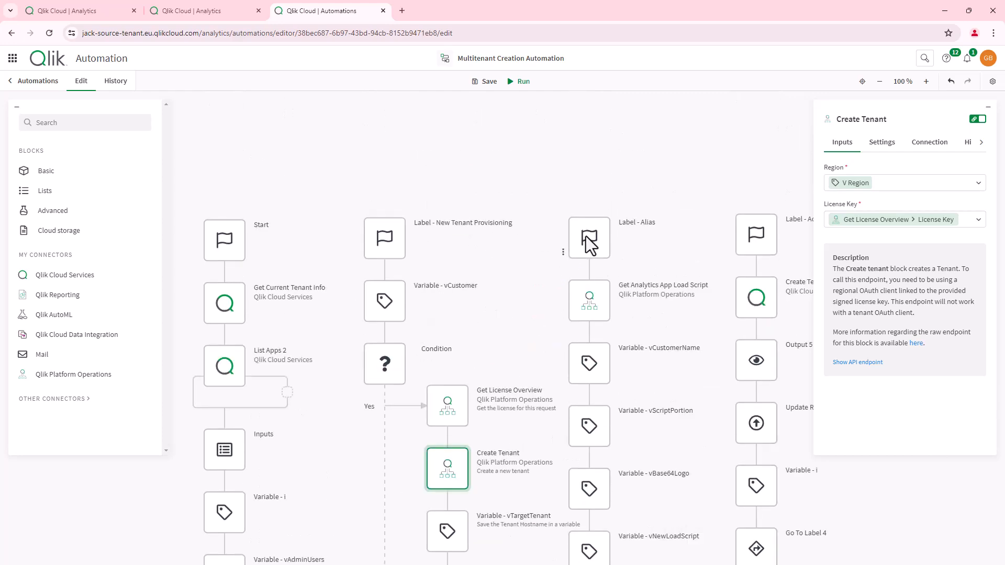
click(645, 235)
drag(649, 240, 671, 234)
- Review the Create User 4 block, giving each listed user TenantAdmin on vTargetTenant
scroll(507, 307, down, 5)
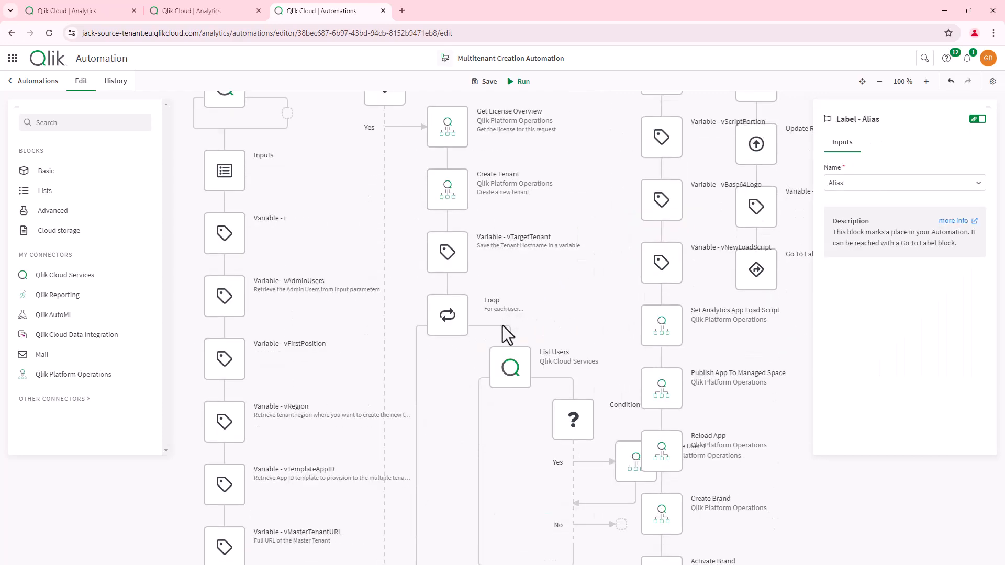
click(623, 400)
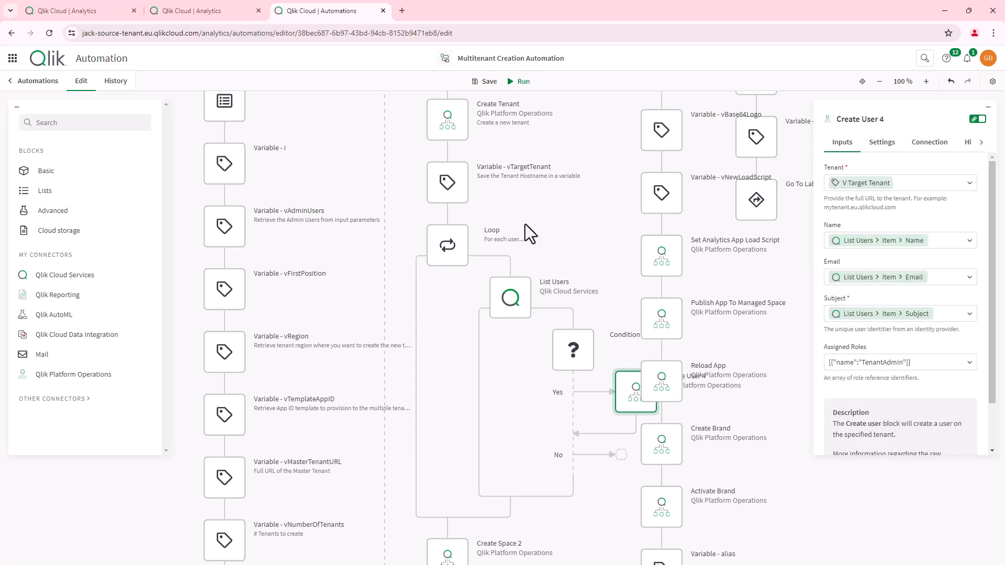
mouse_move(436, 200)
scroll(482, 327, down, 1)
scroll(477, 304, down, 1)
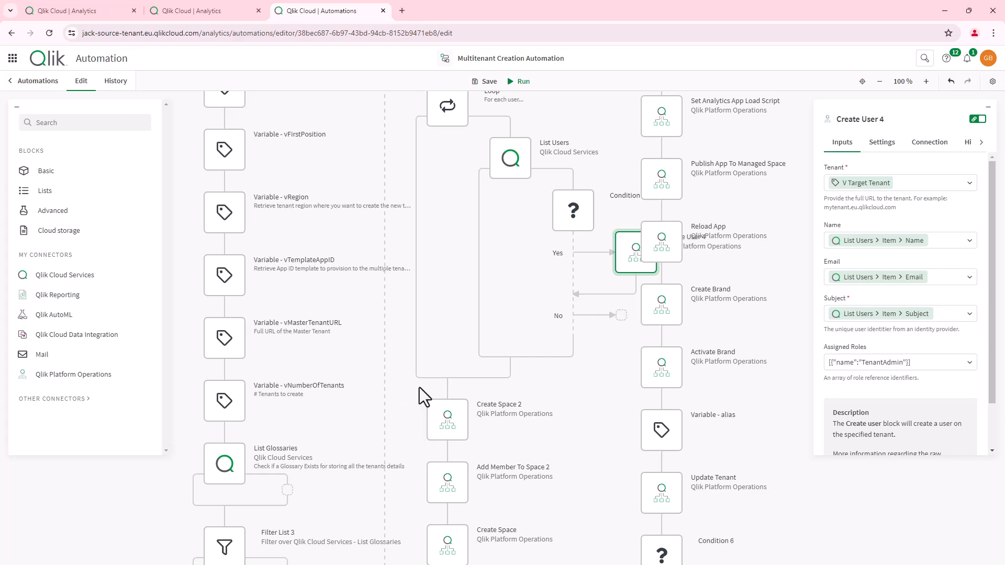
scroll(448, 329, down, 2)
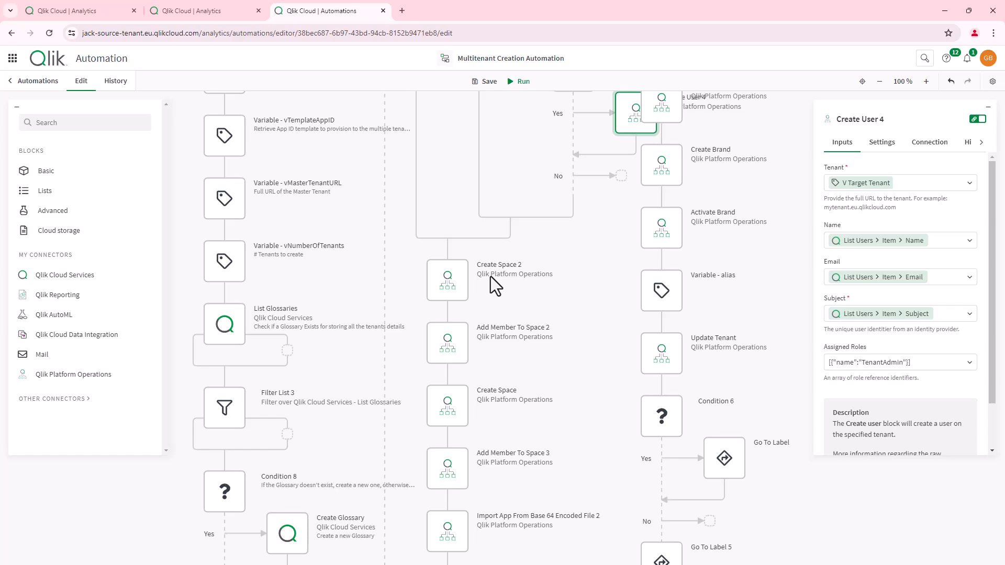
scroll(491, 276, down, 3)
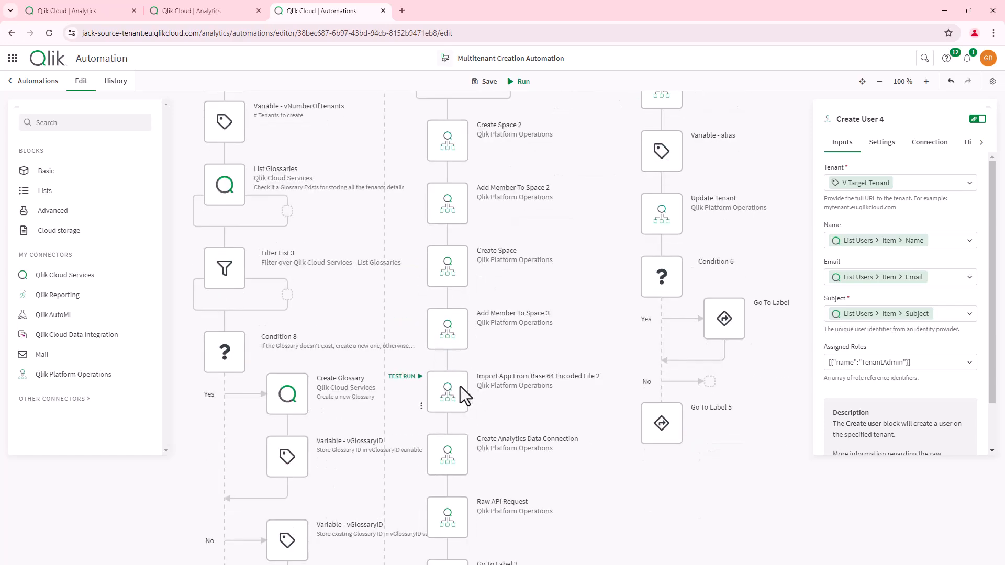
- Review the inputs of the base64 Import App block
click(460, 387)
scroll(482, 394, down, 3)
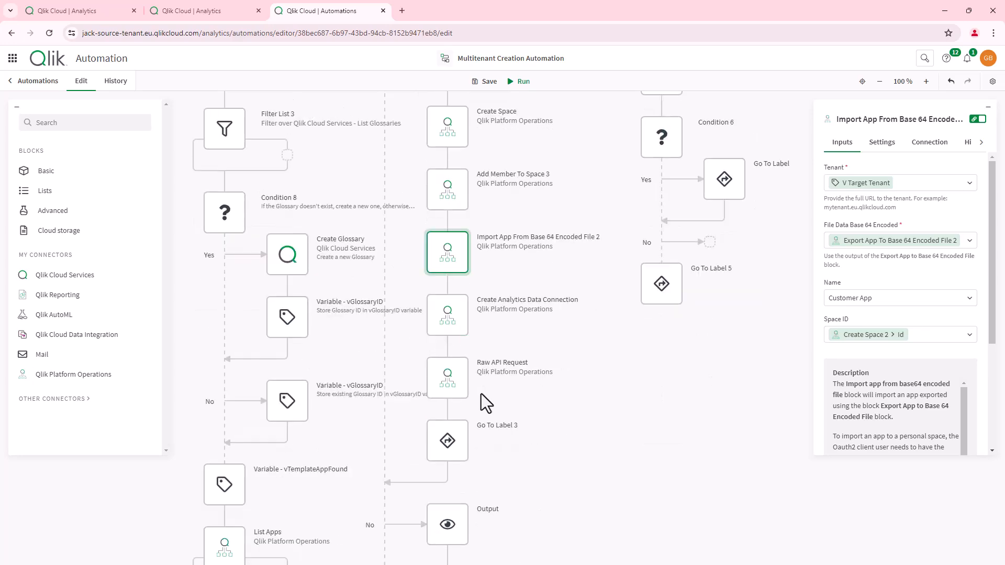
scroll(482, 396, down, 8)
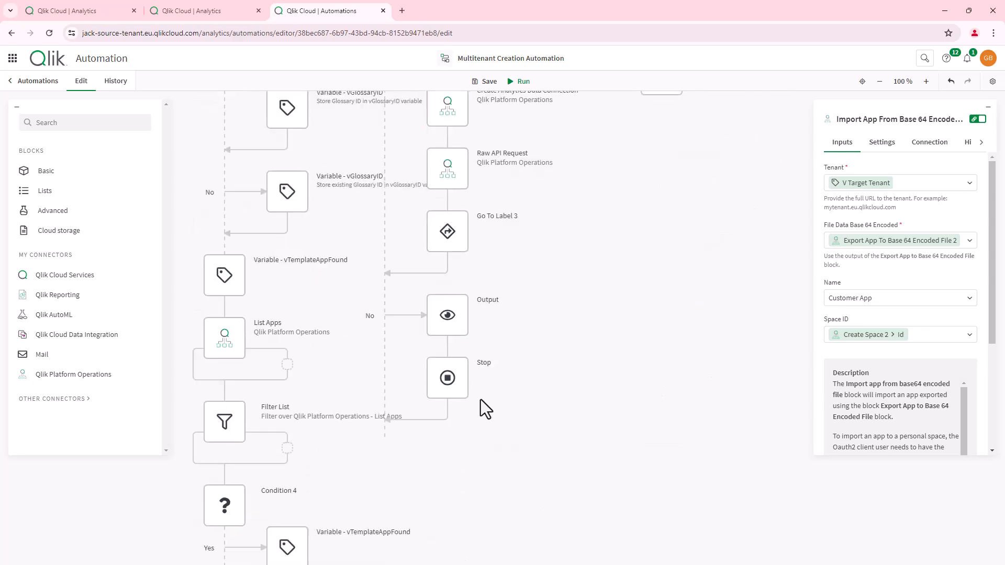
scroll(481, 401, down, 3)
mouse_move(301, 328)
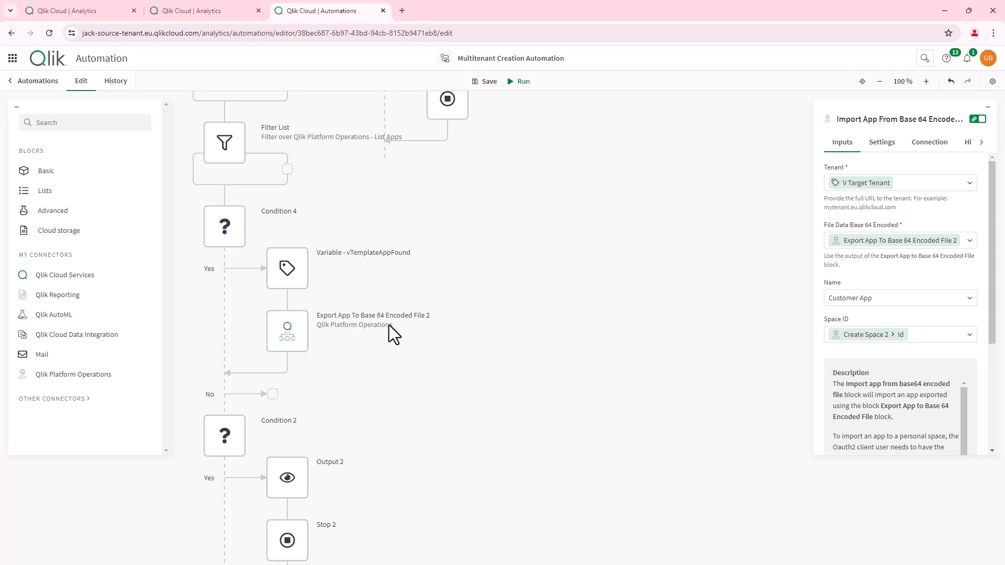
scroll(504, 369, up, 9)
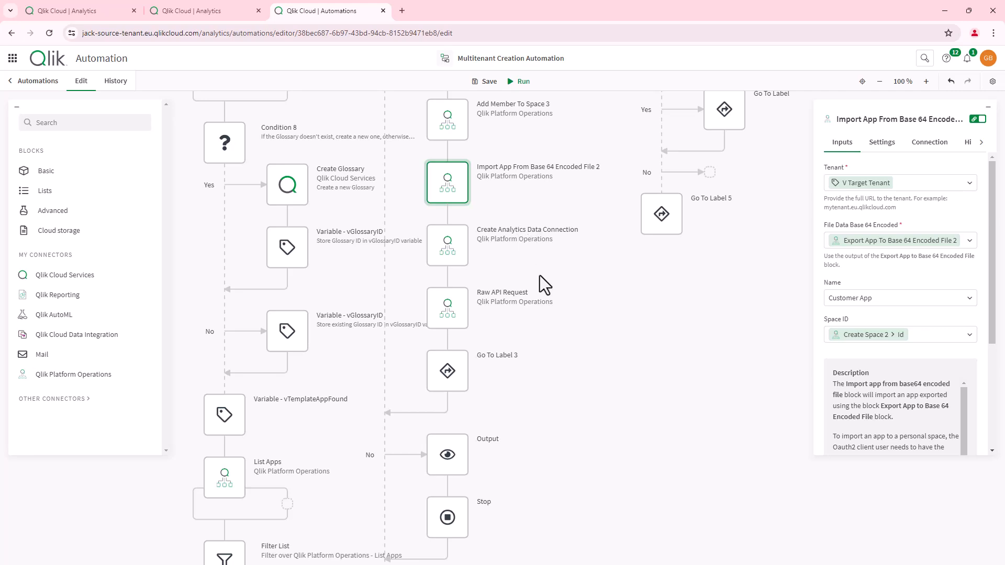
- Inspect the Create Analytics Data Connection block and the Raw API Request POST to oauth-clients
mouse_move(460, 192)
click(438, 255)
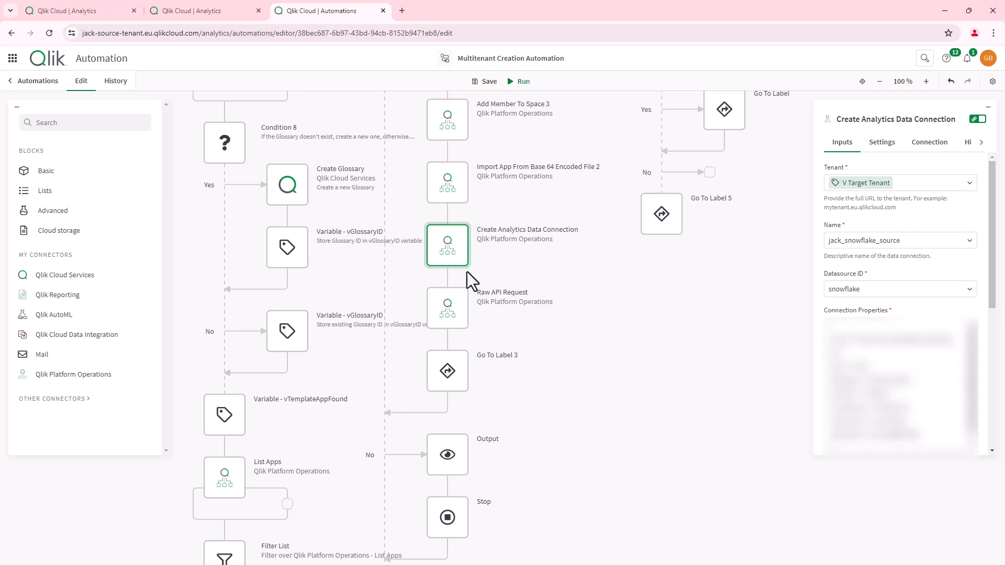
mouse_move(432, 249)
click(448, 312)
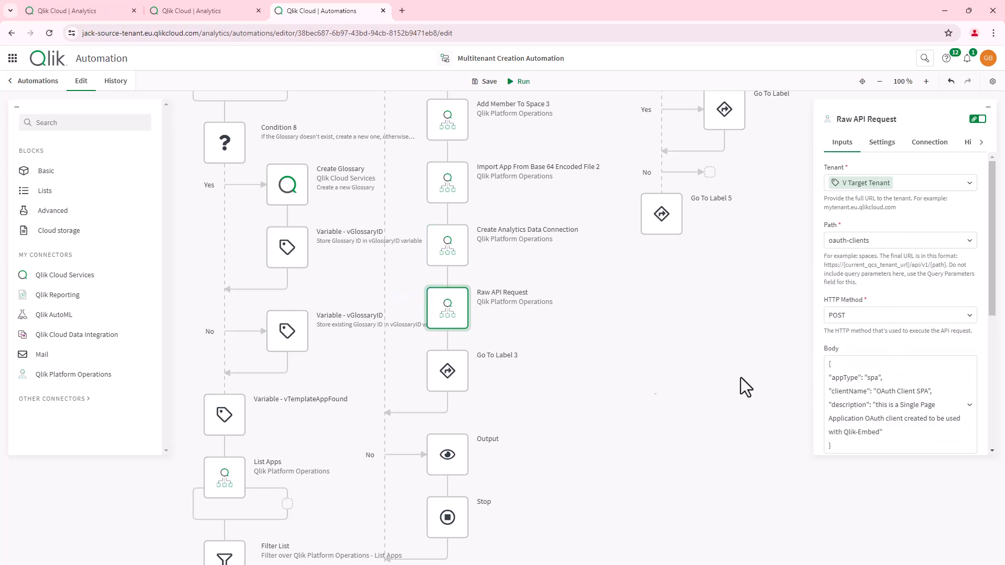
scroll(615, 293, up, 10)
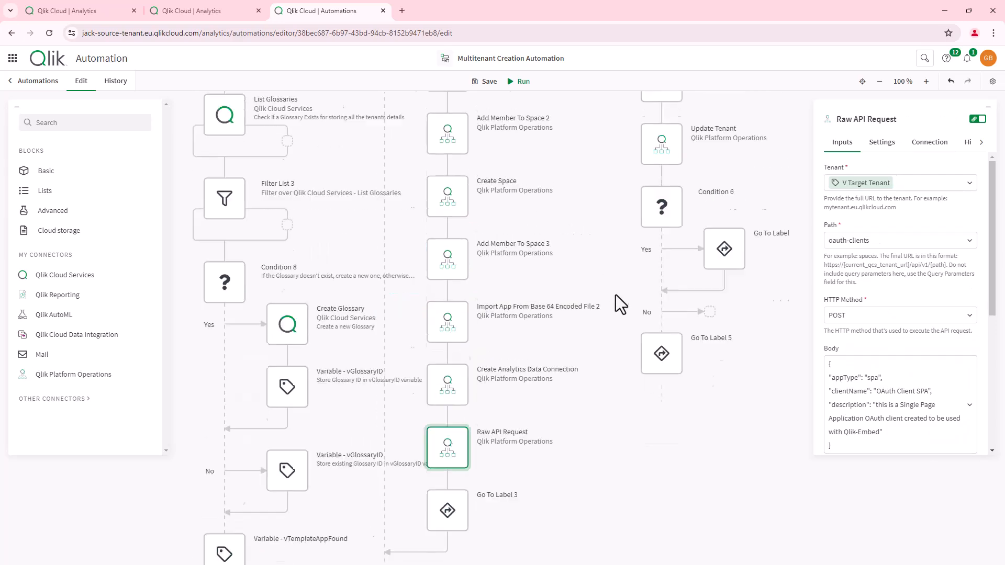
scroll(570, 263, up, 8)
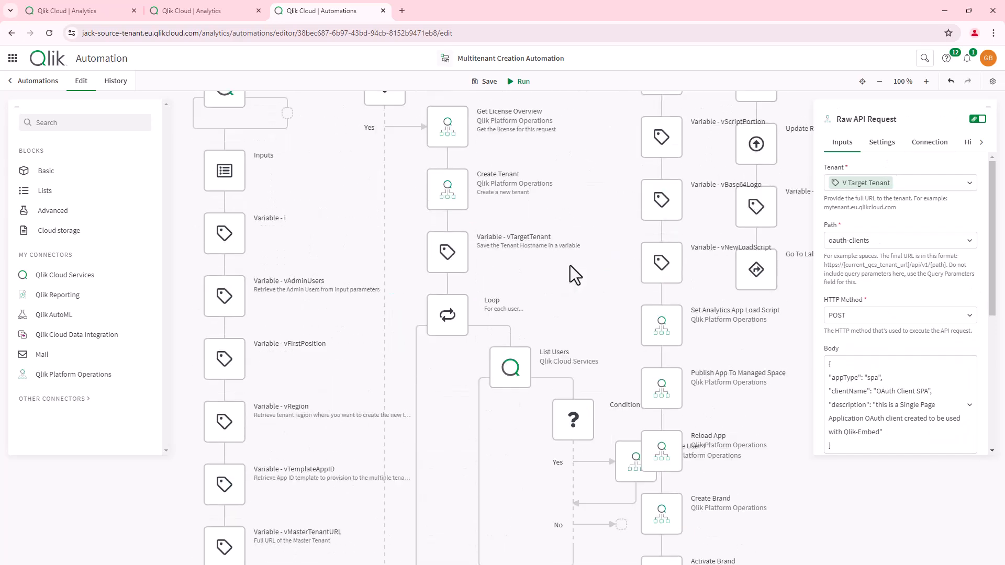
- Inspect the label blocks, Get Analytics App Load Script, and how vScriptPortion takes the customer's Qlik Script
click(762, 305)
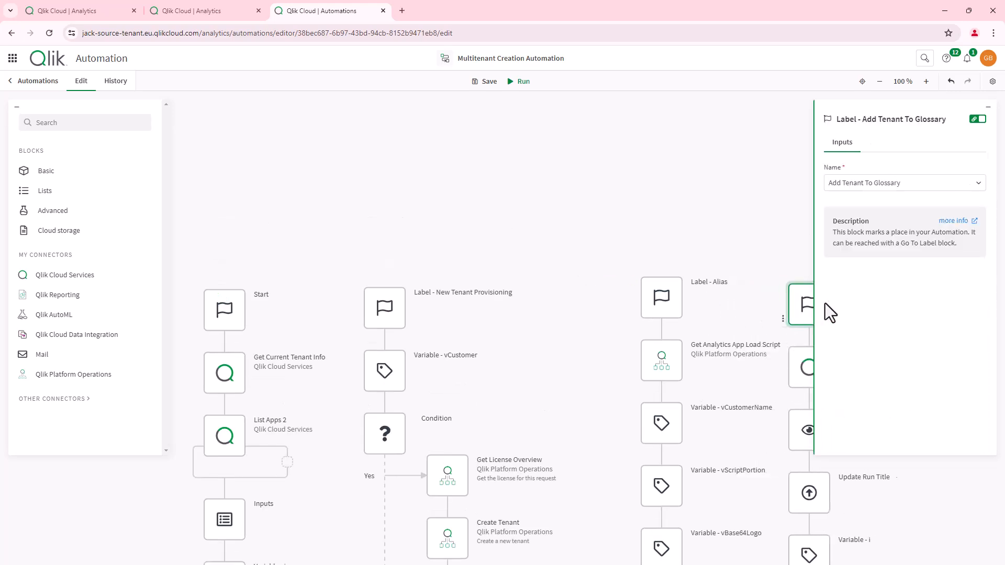
click(661, 301)
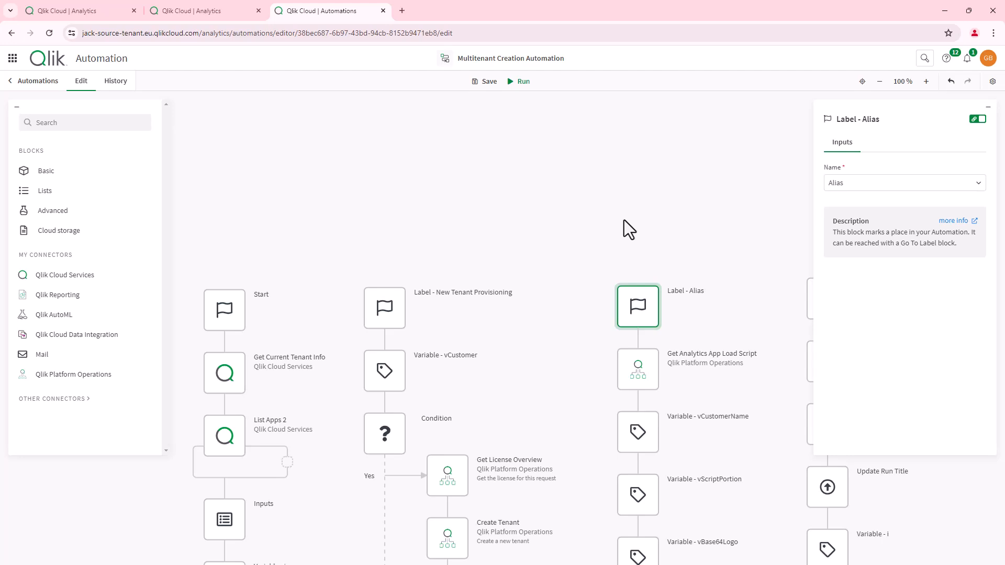
scroll(622, 236, down, 1)
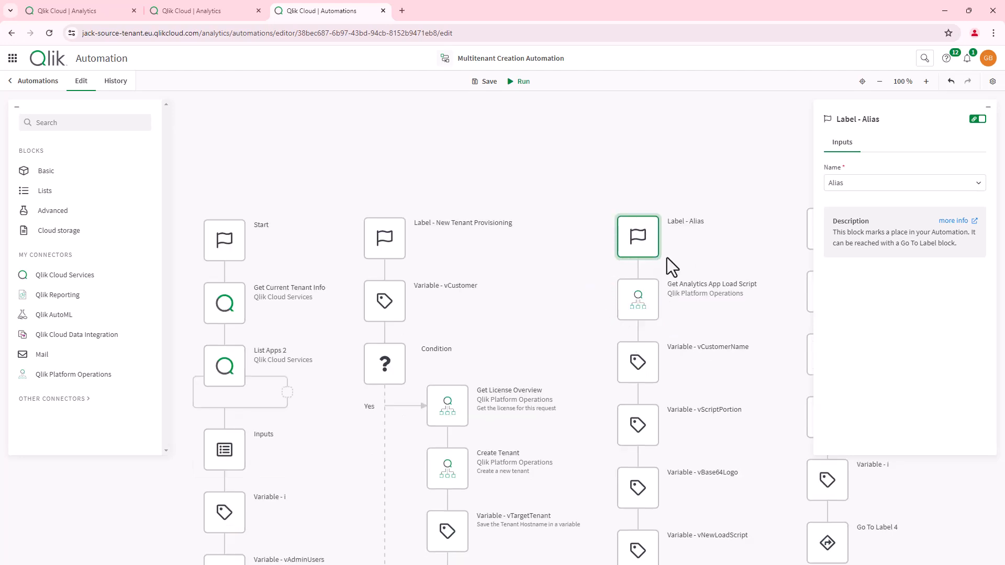
scroll(650, 265, down, 1)
click(640, 235)
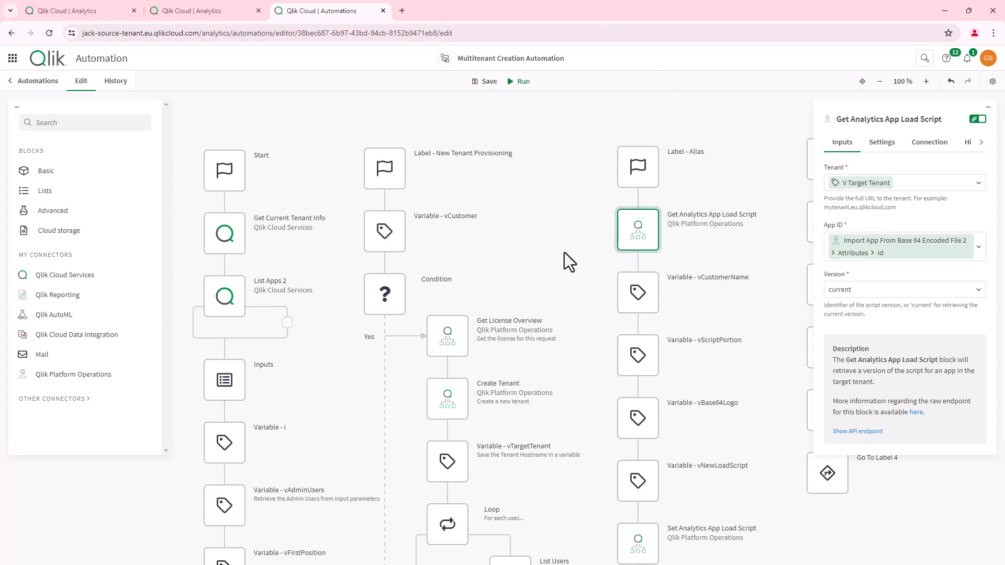
click(633, 358)
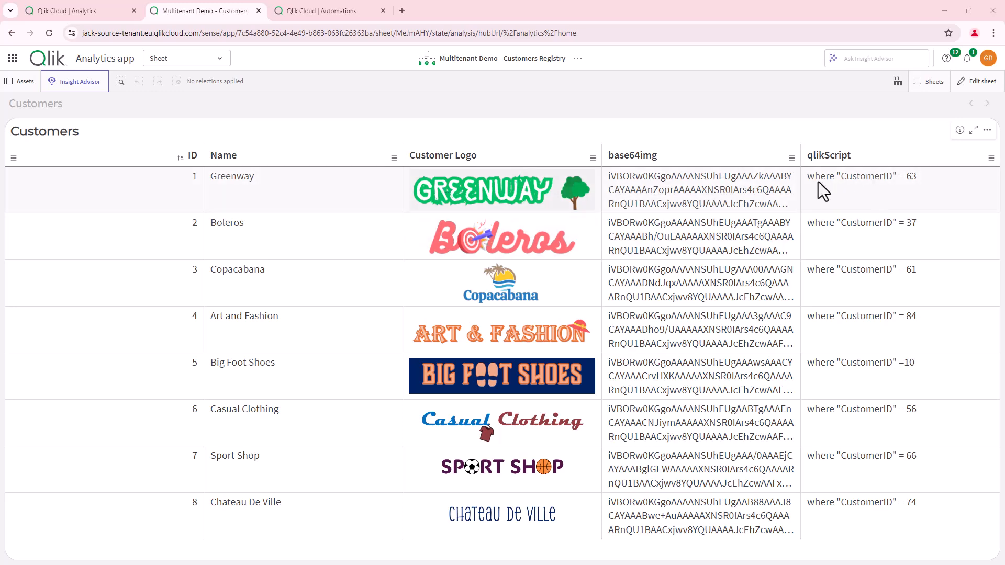
click(350, 9)
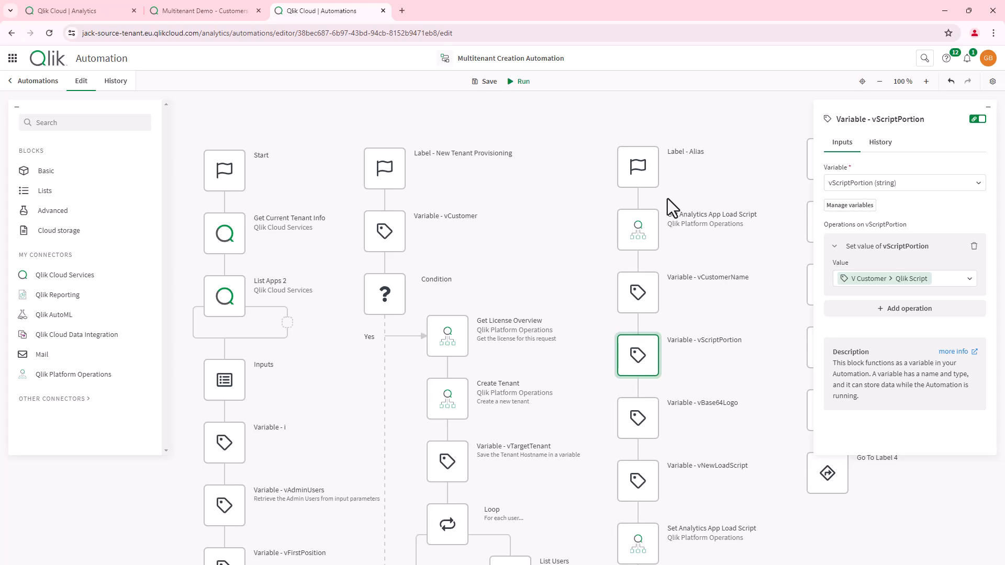
- Inspect the vNewLoadScript variable and the Set Analytics App Load Script block's inputs
scroll(663, 374, down, 2)
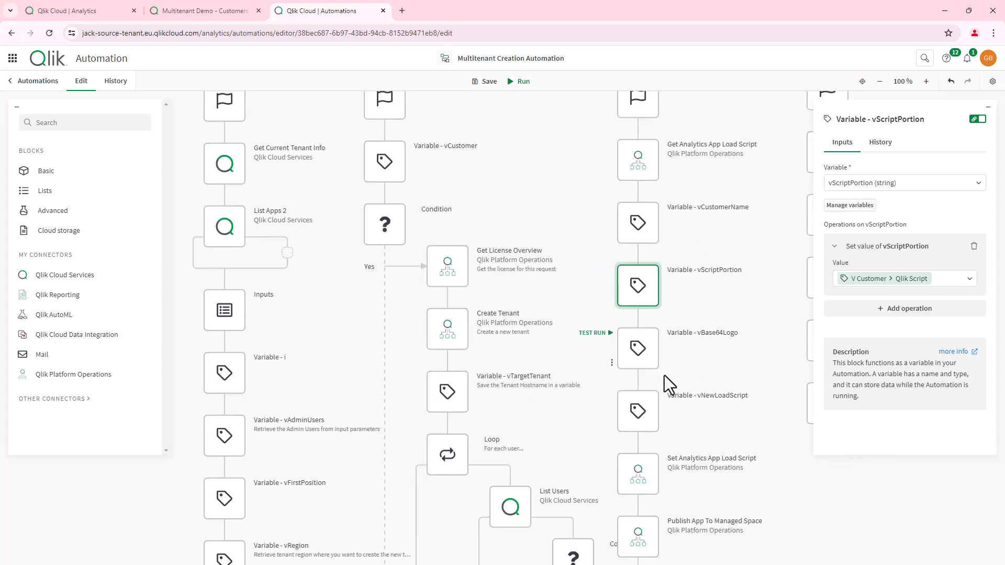
click(647, 416)
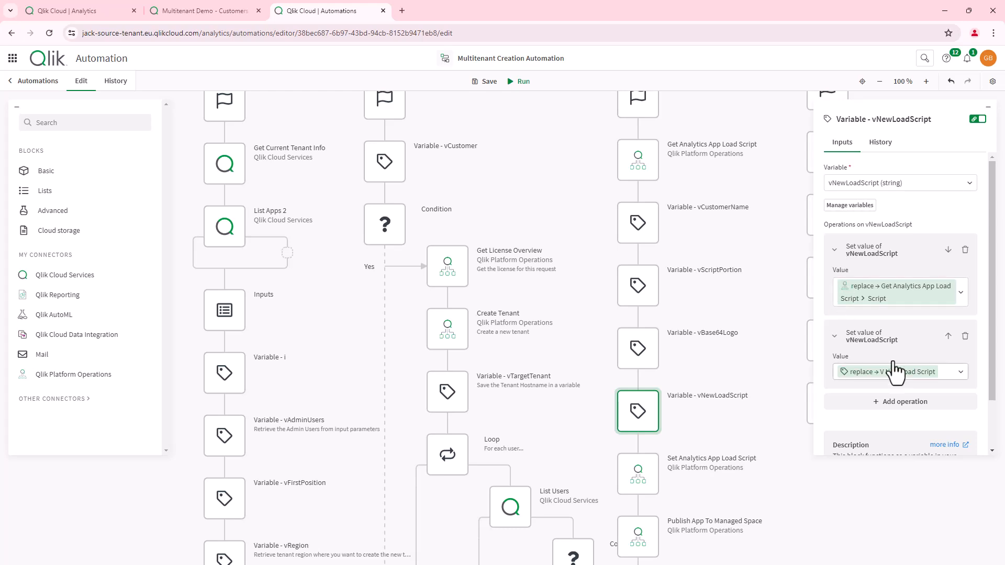
click(638, 482)
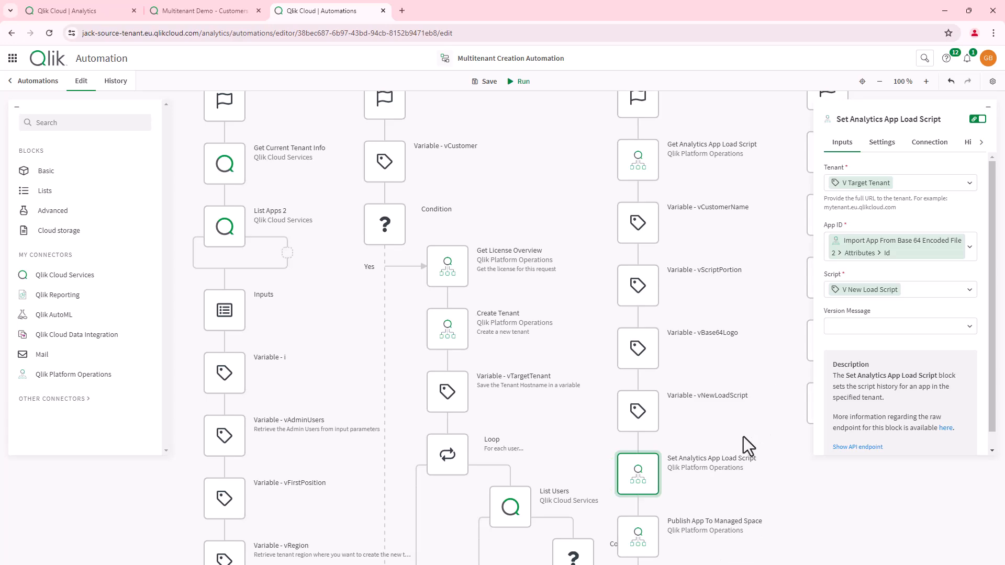
scroll(744, 436, down, 2)
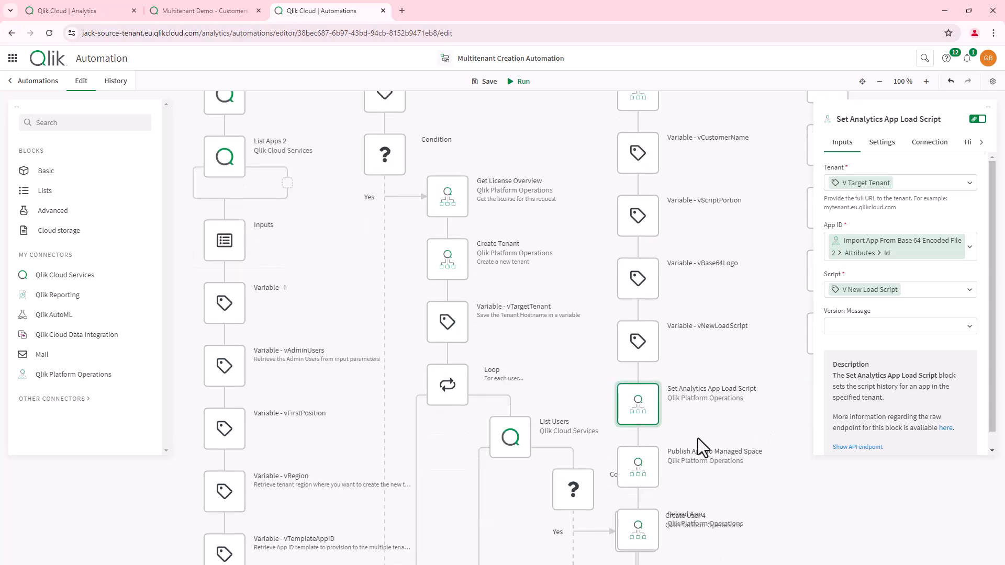
scroll(665, 238, up, 8)
scroll(671, 271, down, 3)
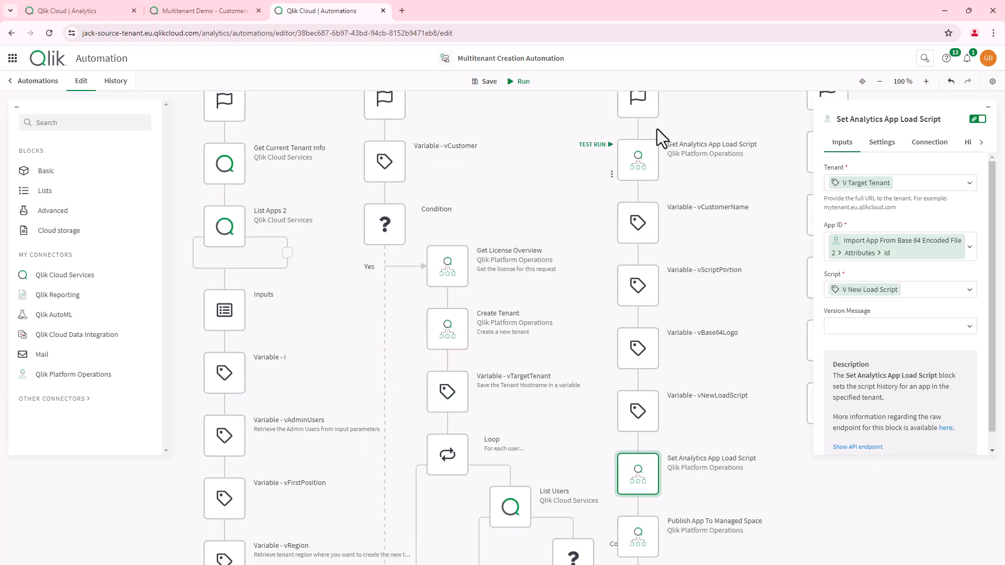
scroll(646, 123, up, 1)
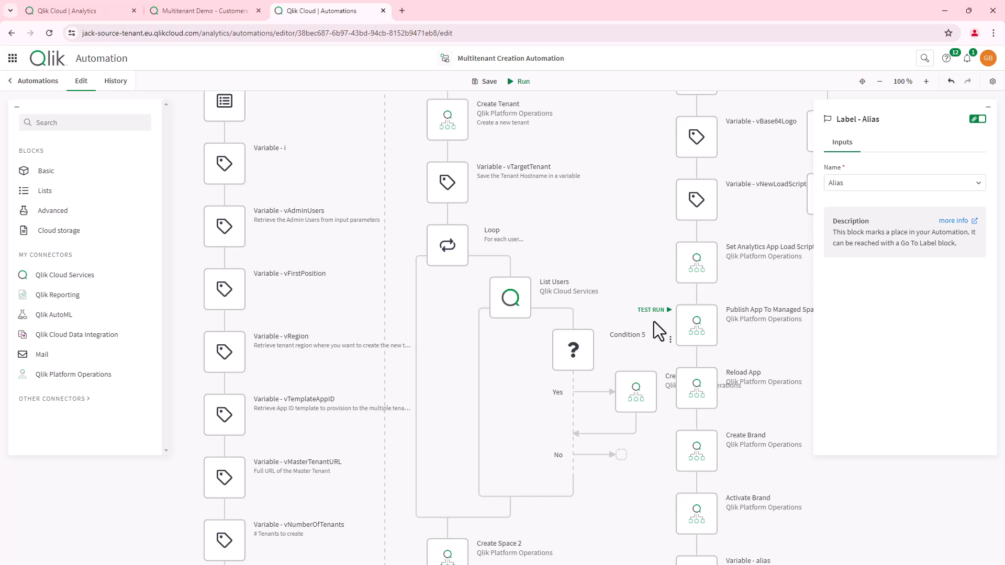
scroll(652, 238, up, 6)
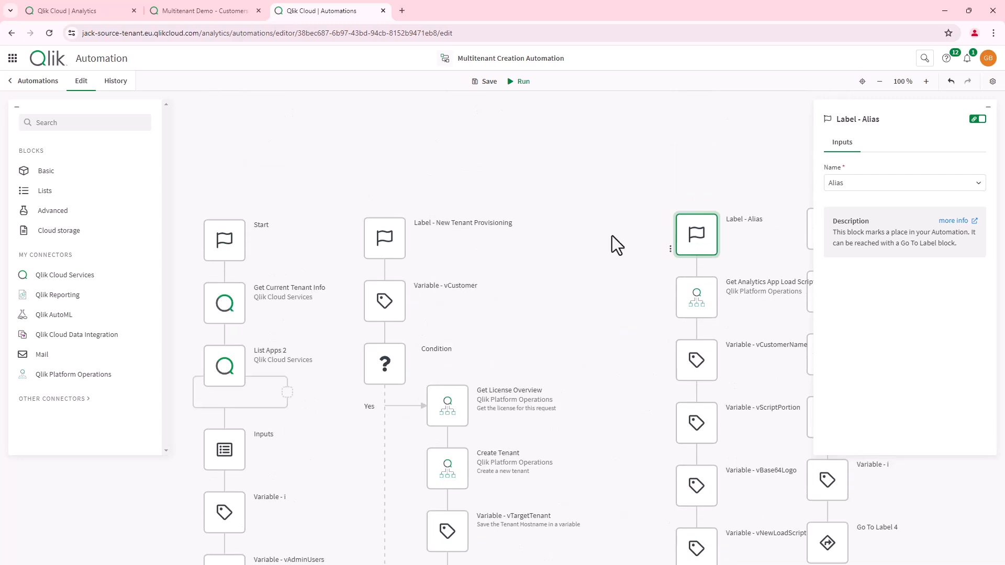
- Collapse the block settings panel and shift the label chains further left on the canvas
drag(690, 243, 604, 244)
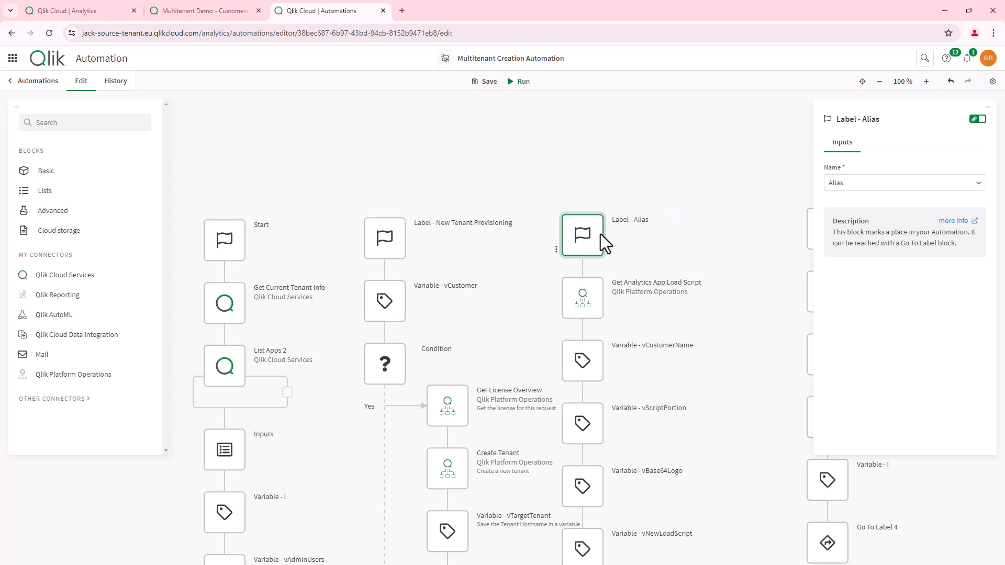
click(989, 108)
drag(828, 230, 718, 237)
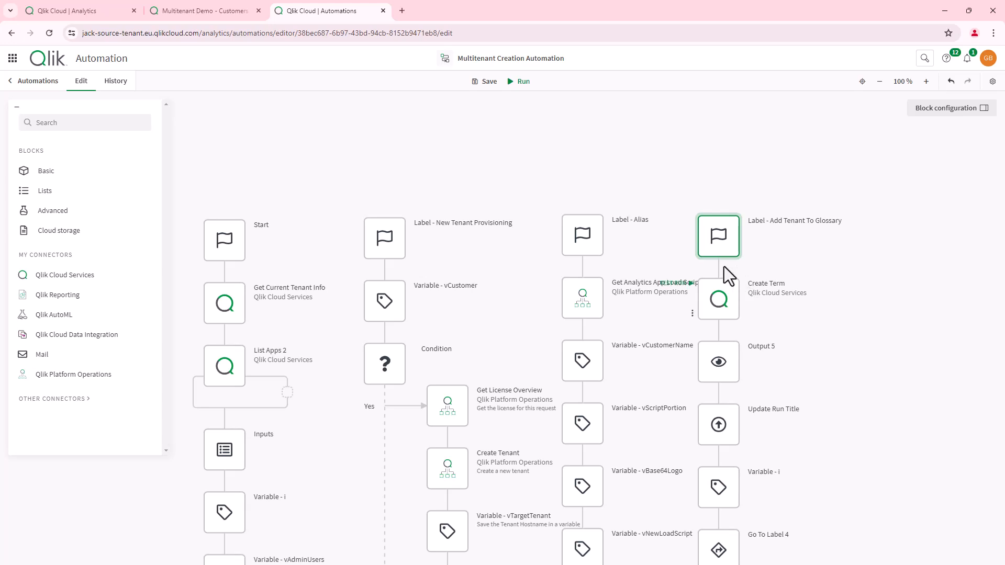
- Nudge the Label - Alias column left, review Create Term's inputs, then the Add Tenant To Glossary label
drag(585, 241, 547, 237)
click(717, 299)
click(985, 107)
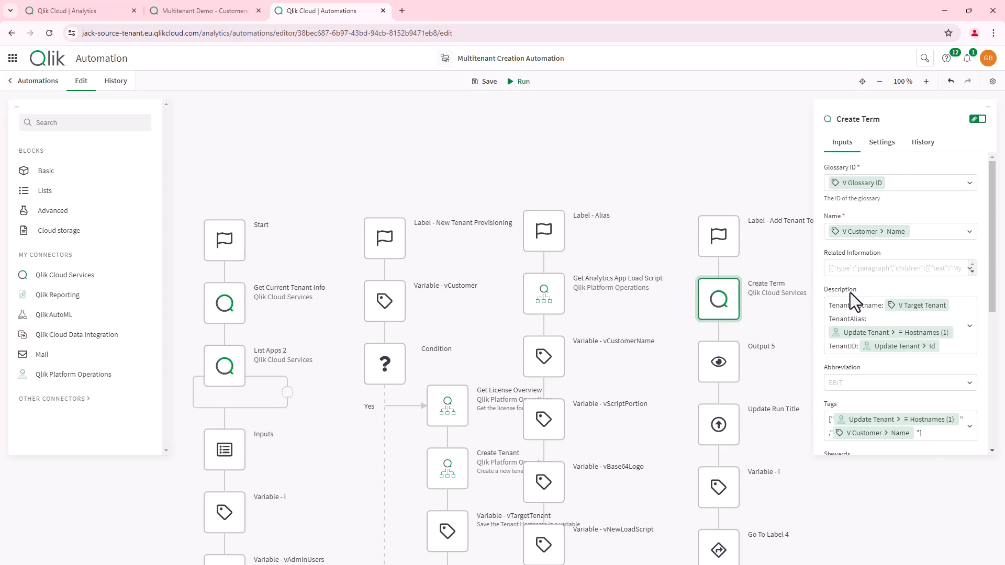
scroll(557, 357, down, 6)
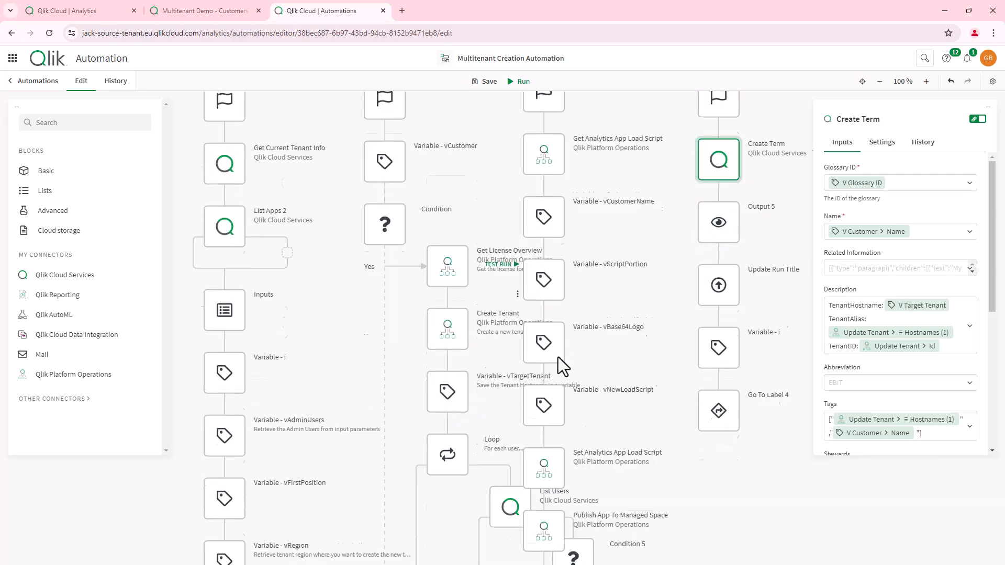
scroll(665, 379, up, 6)
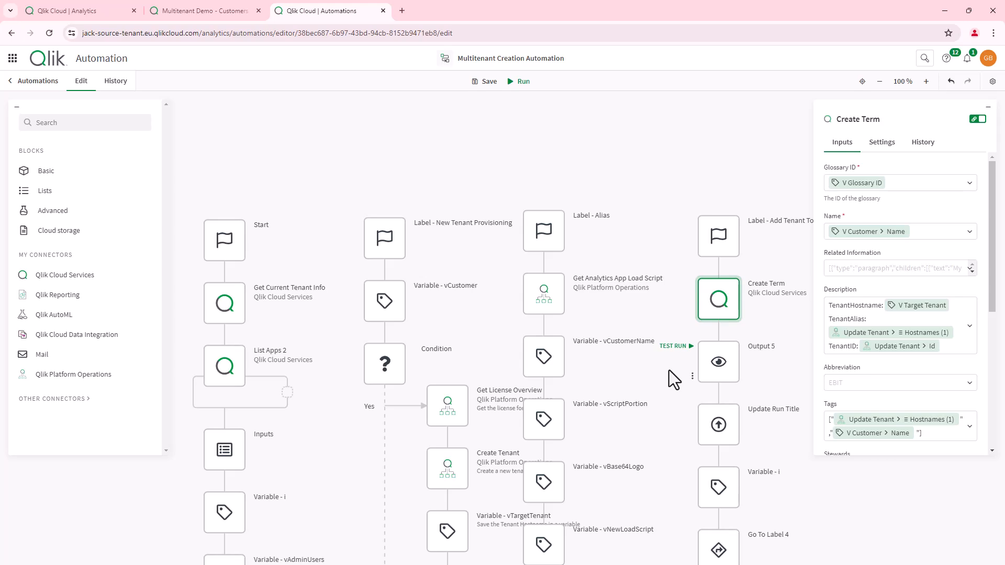
click(718, 238)
scroll(710, 348, down, 1)
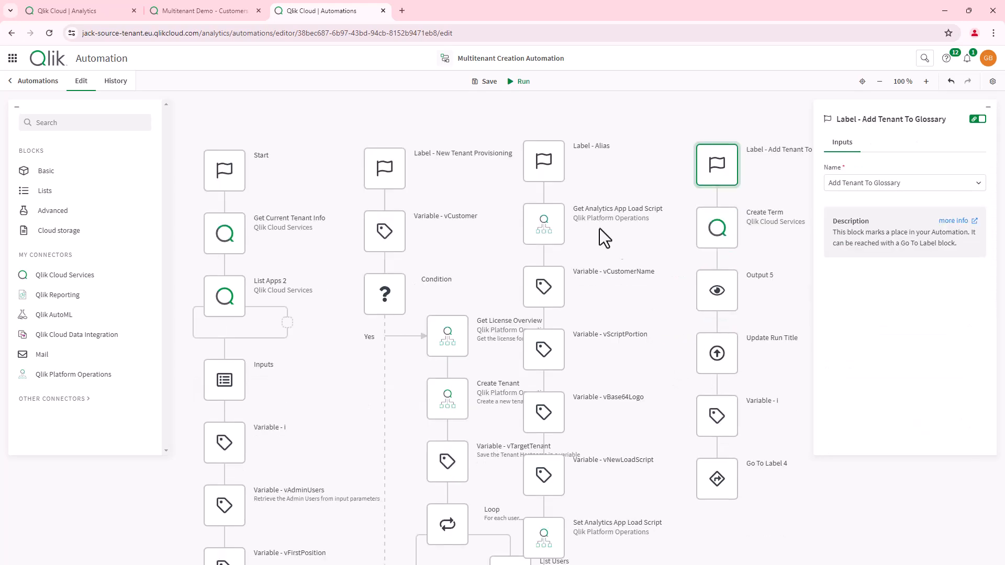
- Review the Label - Alias and Add Tenant To Glossary blocks, then start a manual run
click(551, 155)
click(721, 159)
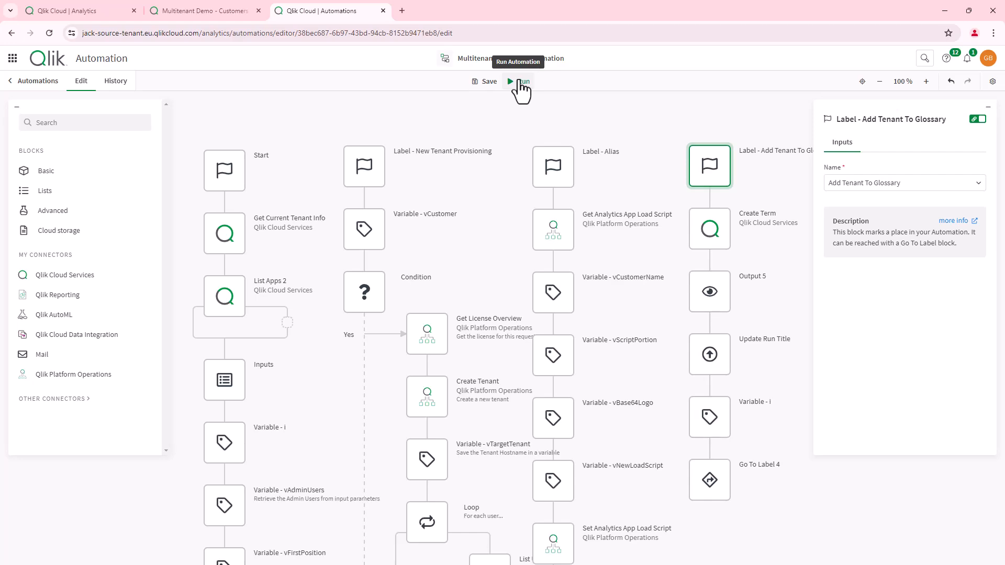
click(521, 82)
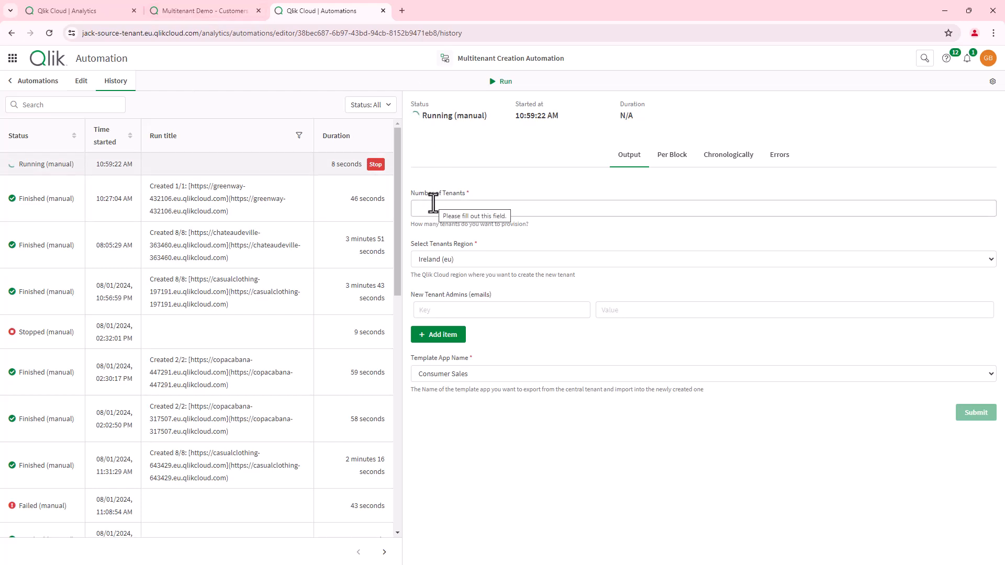
- Fill the run form: 6 tenants in Ireland (eu), the admin's name and e-mail, and My_Template_App
click(433, 203)
text(6)
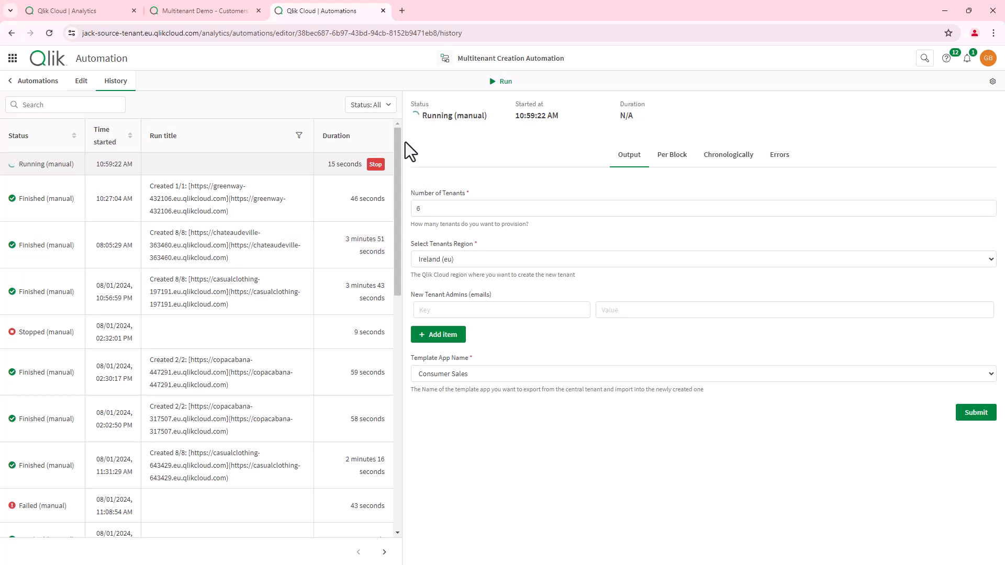
click(475, 265)
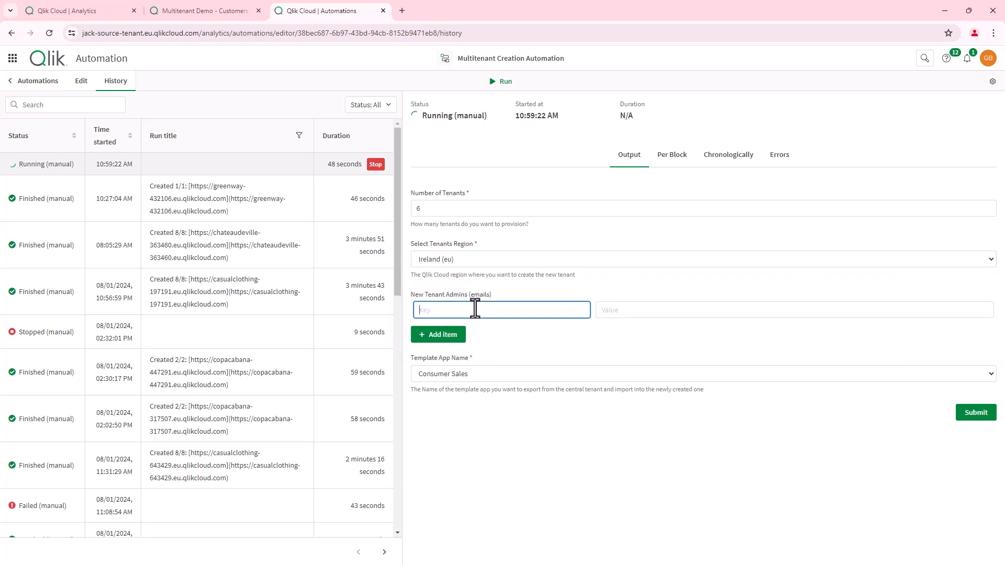
click(619, 309)
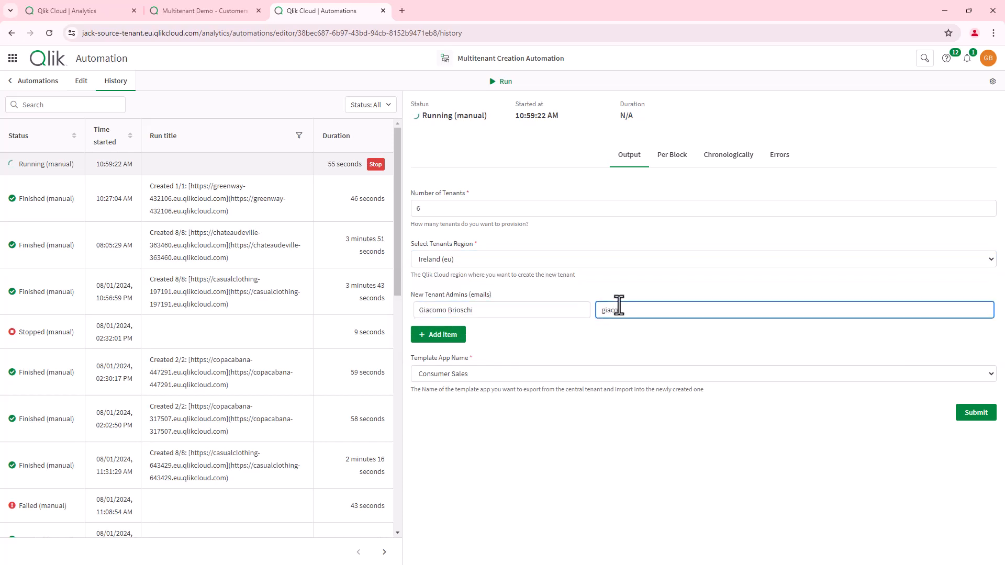
click(488, 375)
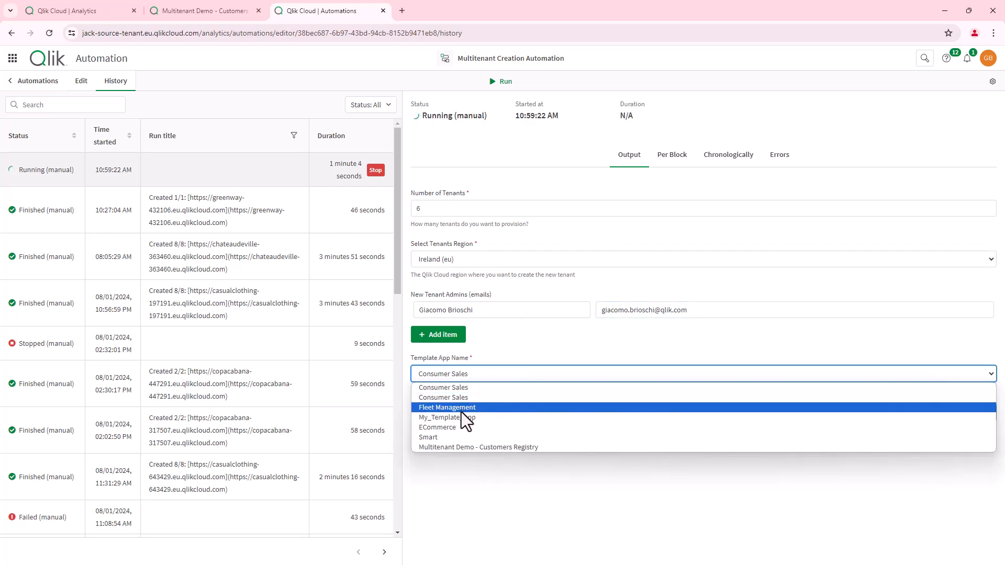
click(461, 417)
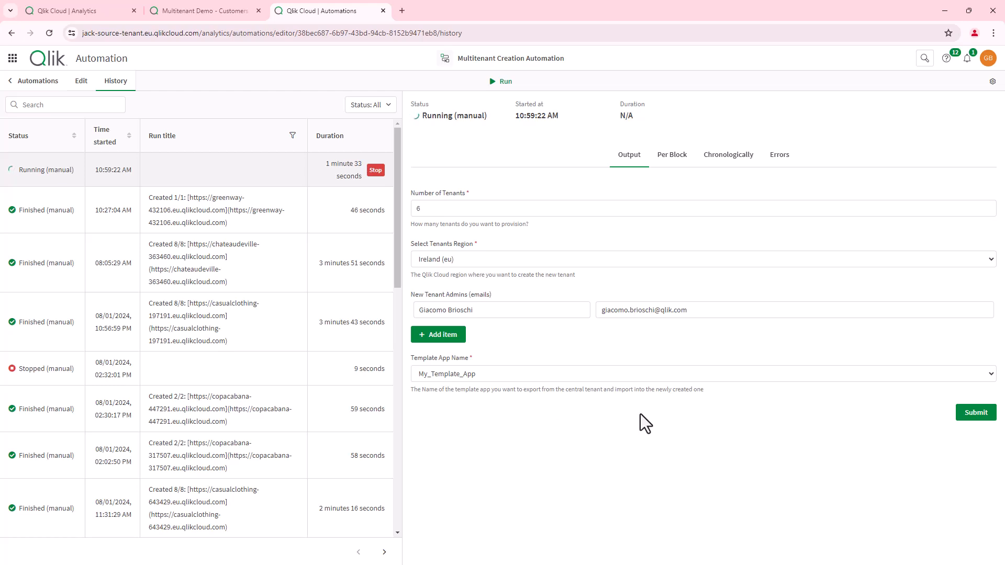
- Submit the run inputs and open the new Greenway tenant's link in a new tab
click(973, 415)
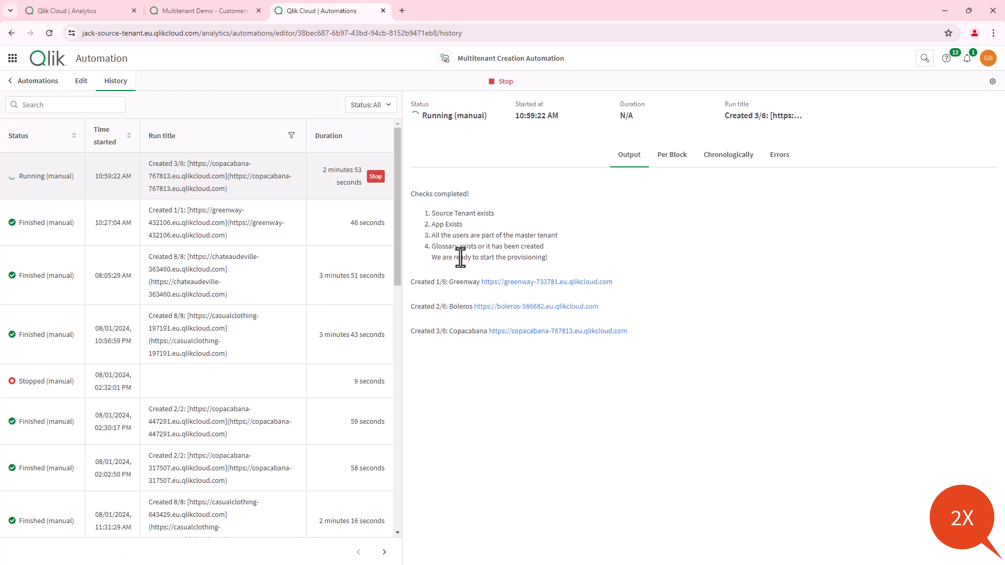
right_click(500, 282)
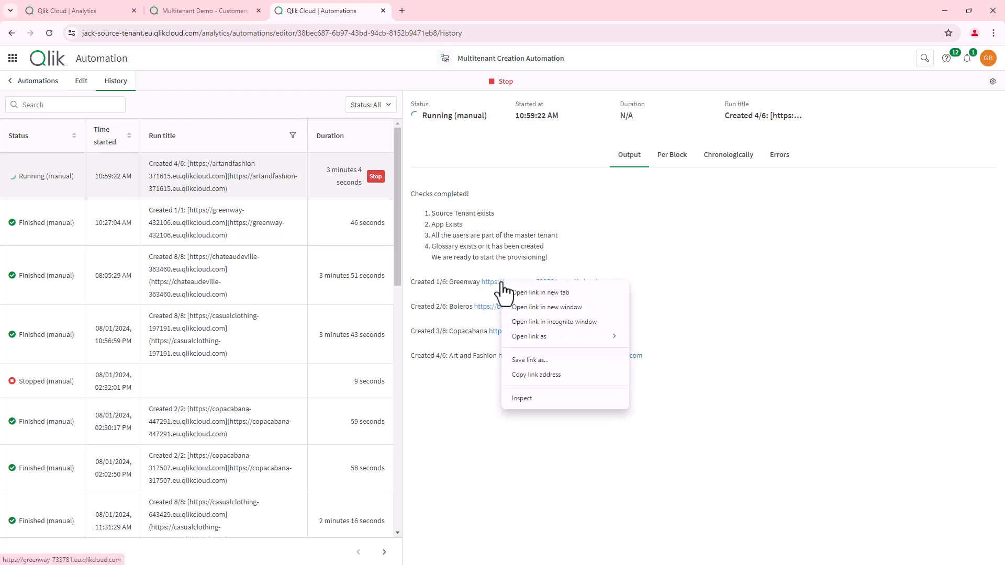
click(534, 293)
- Switch to the Greenway tenant and open its Customer App
click(435, 11)
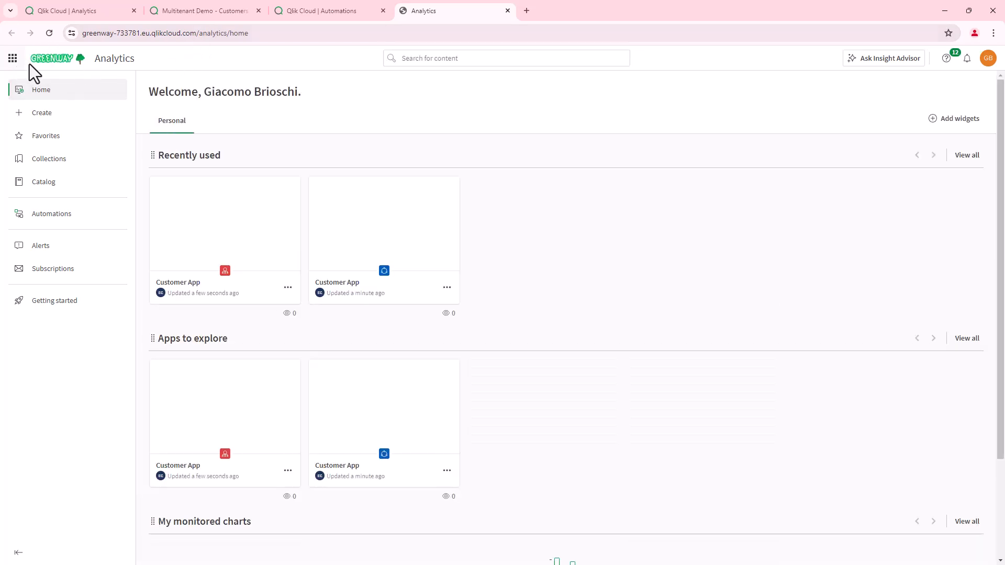
mouse_move(394, 293)
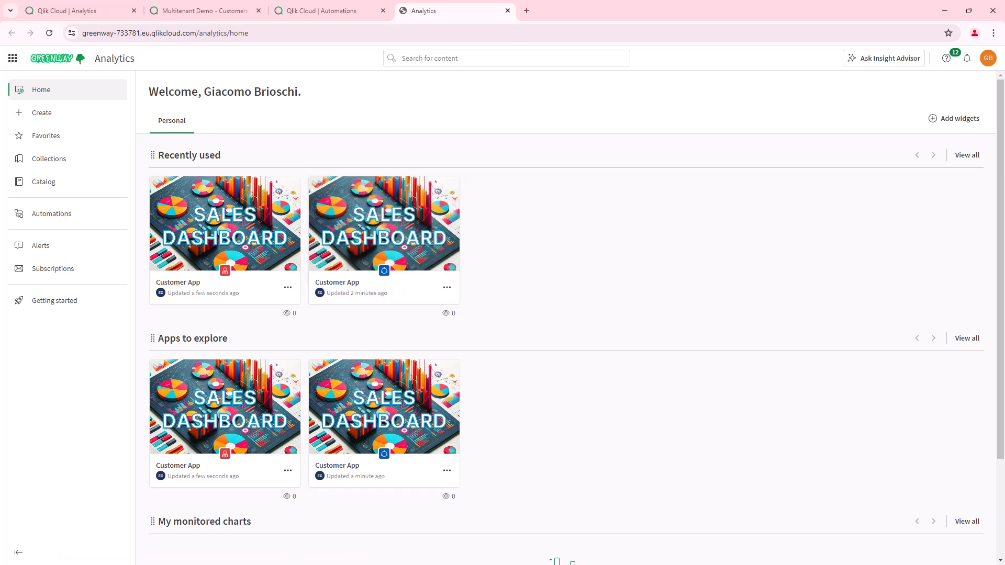
mouse_move(173, 258)
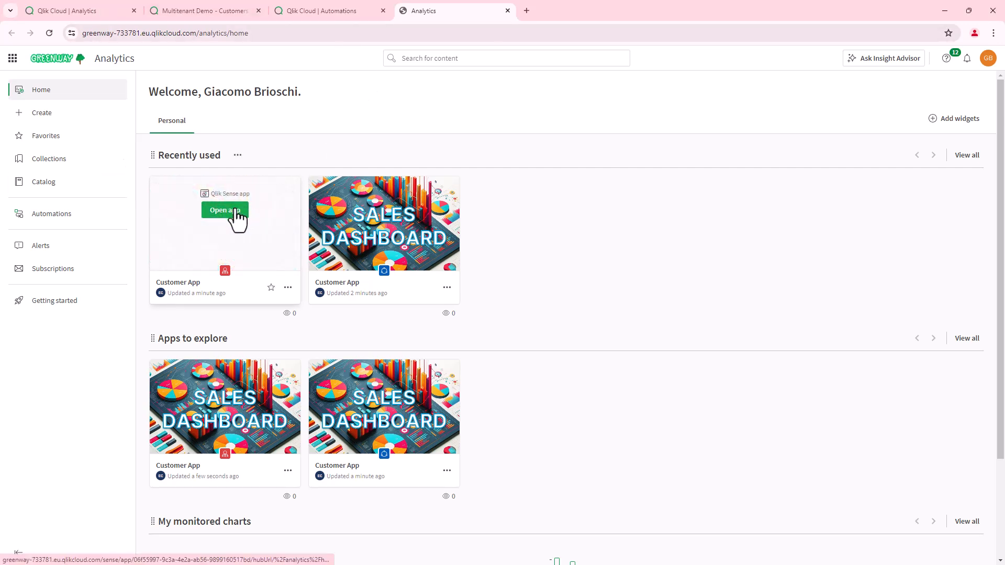
click(234, 211)
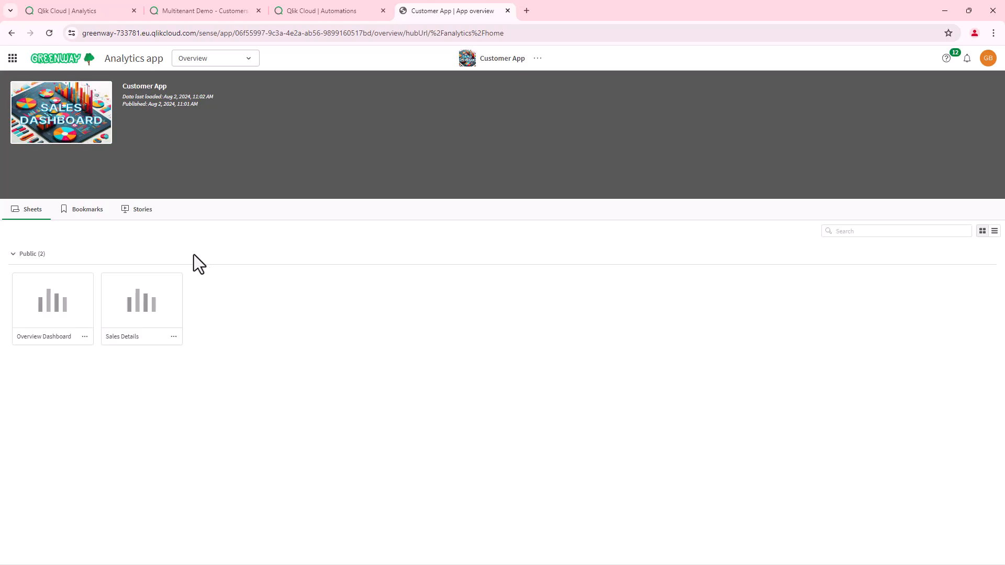
- Open Greenway's Overview Dashboard sheet and check its tenant address in the run history
click(64, 303)
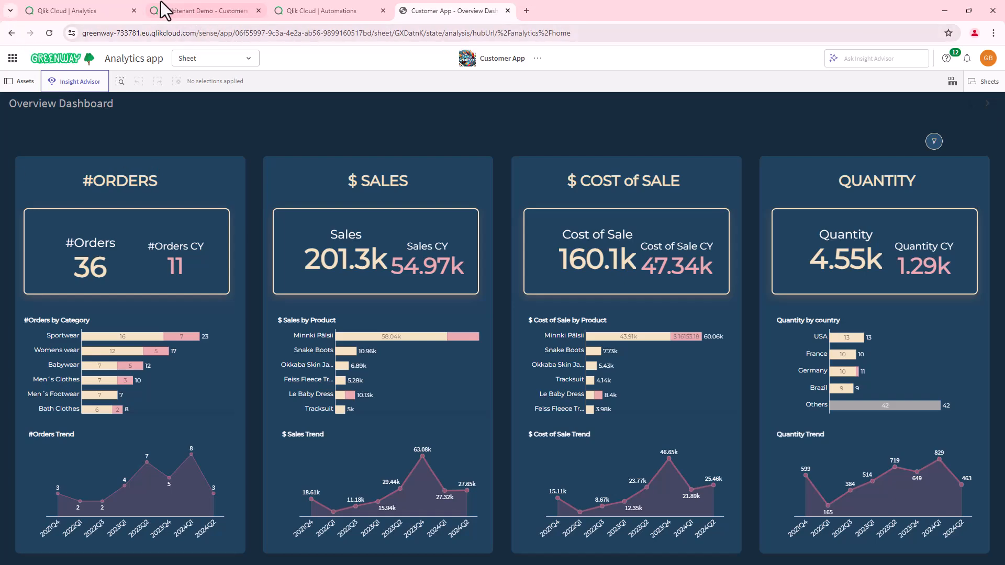
click(175, 11)
click(307, 13)
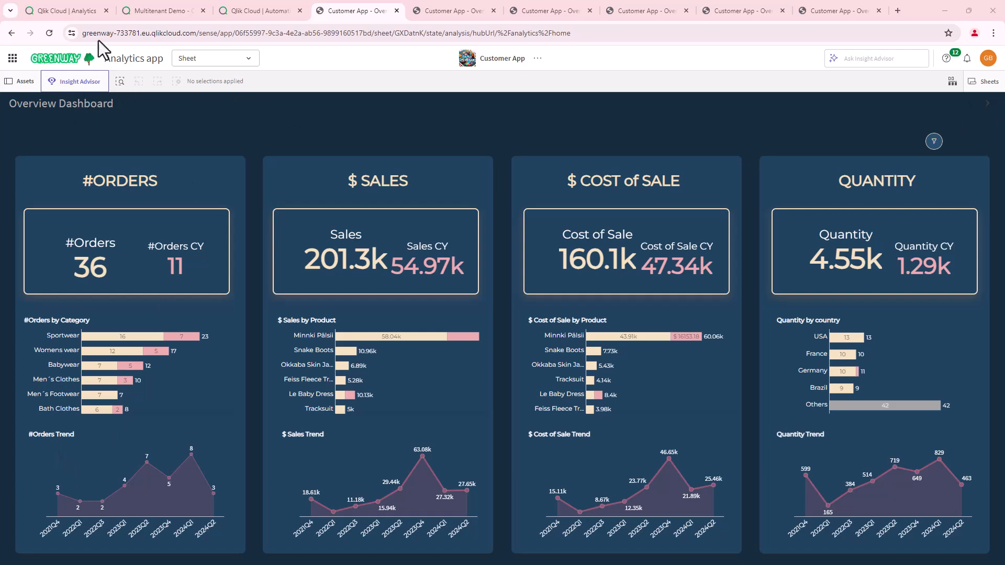
drag(83, 33, 233, 89)
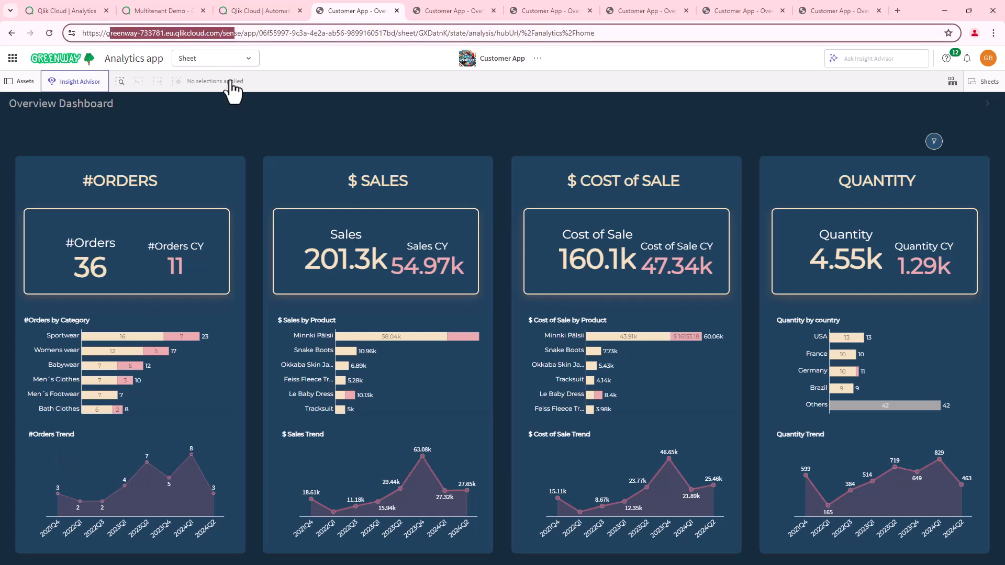
click(331, 108)
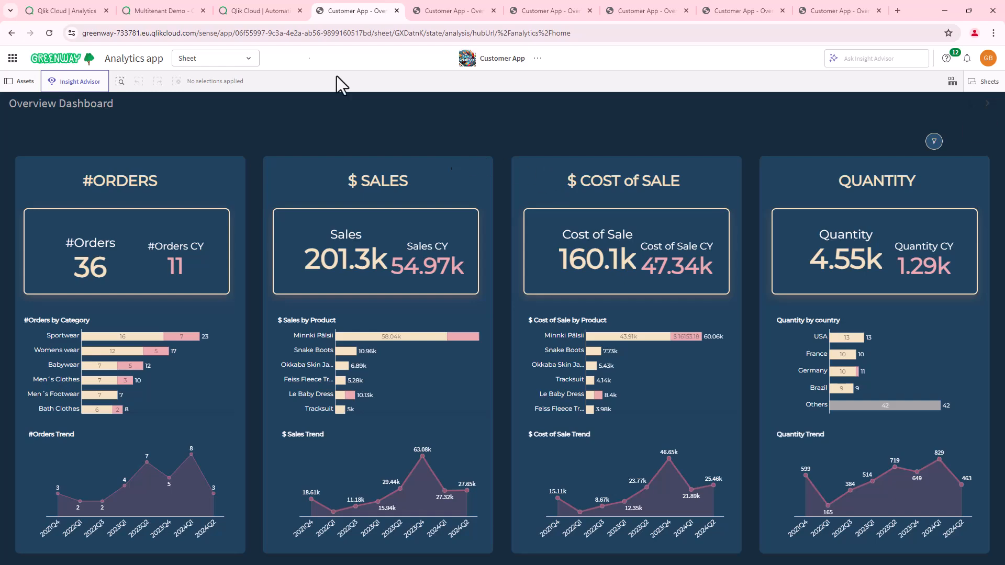
- Review the Boleros, Art and Fashion, Big Foot Shoes and Casual Clothing dashboards, then open the Deployment Configuration glossary
click(460, 10)
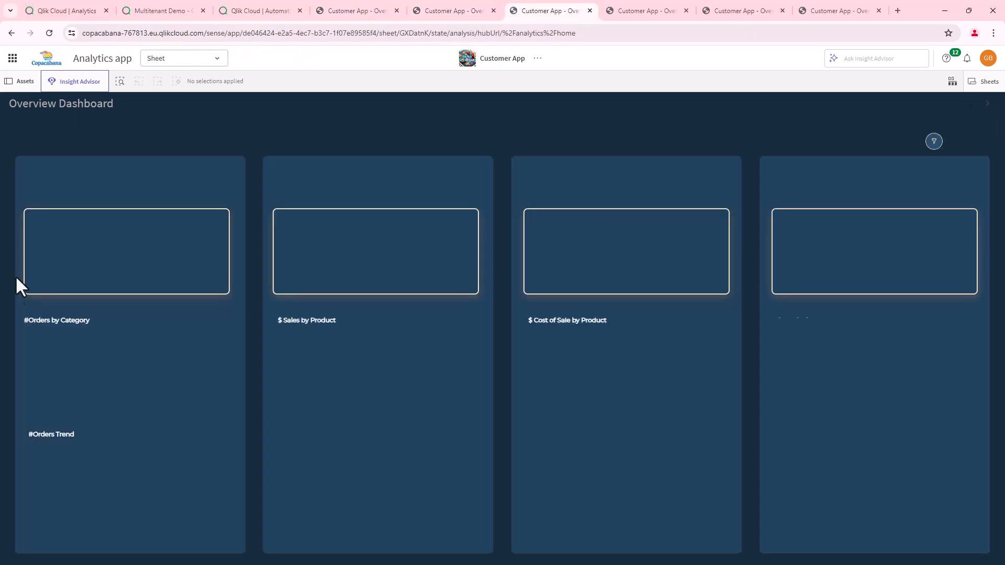
click(623, 10)
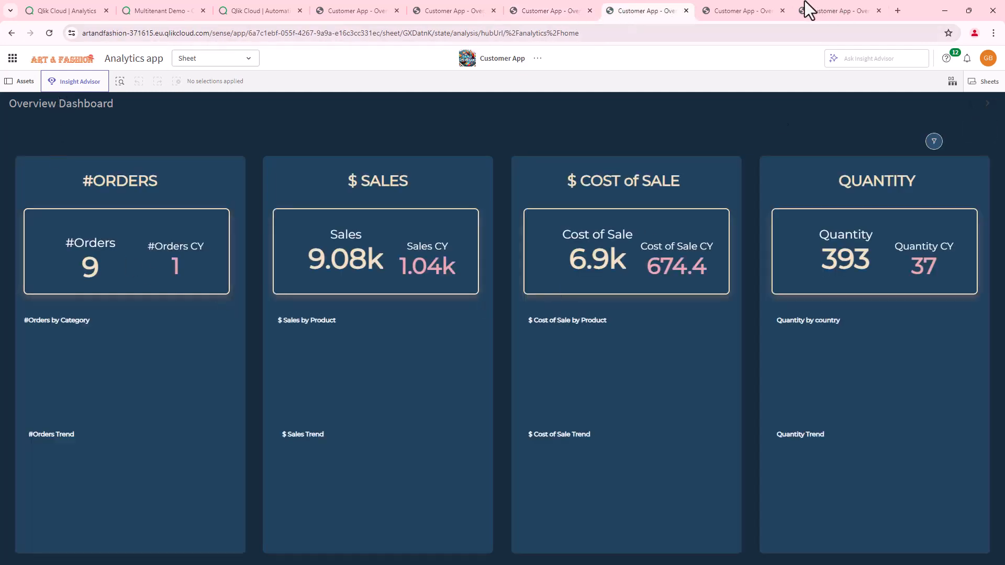
click(722, 11)
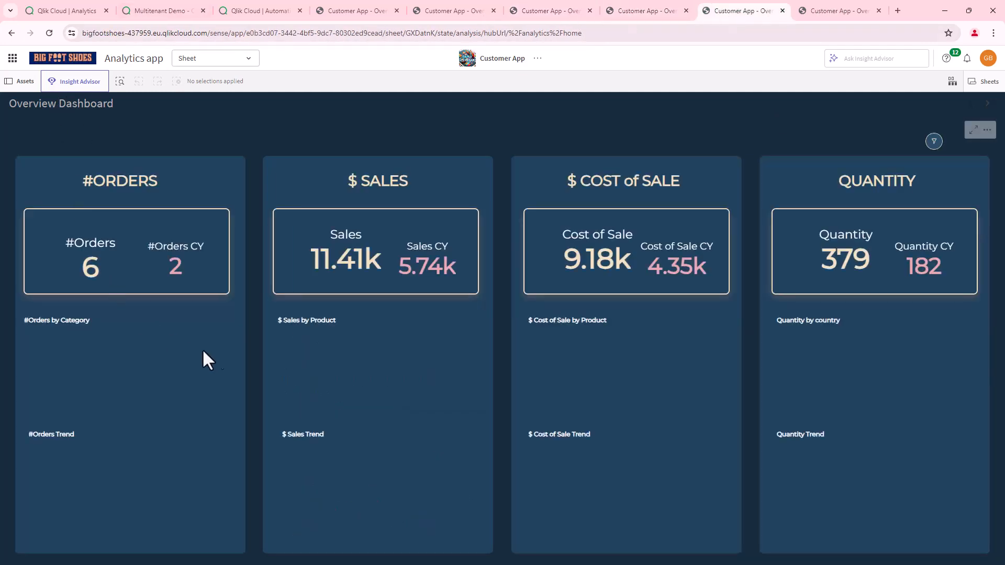
click(840, 14)
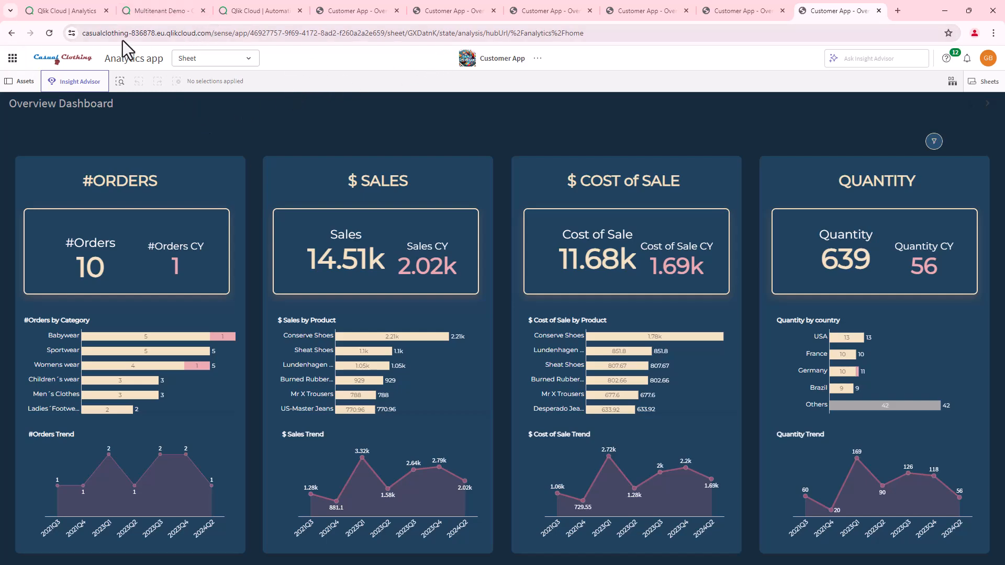
click(64, 11)
click(554, 217)
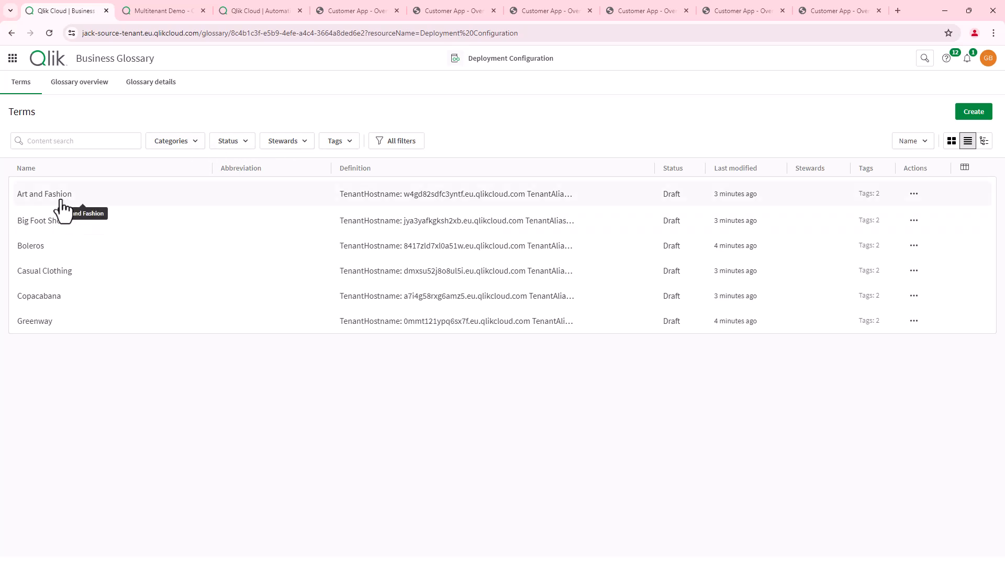
- Open the Boleros term and highlight its tenant hostname, alias and ID in the definition
click(35, 248)
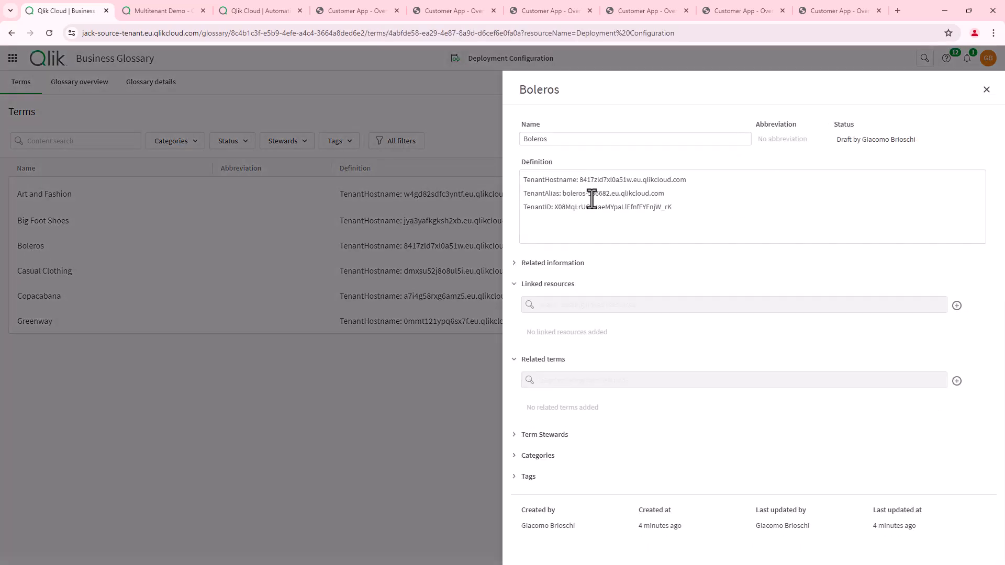
drag(579, 180, 693, 180)
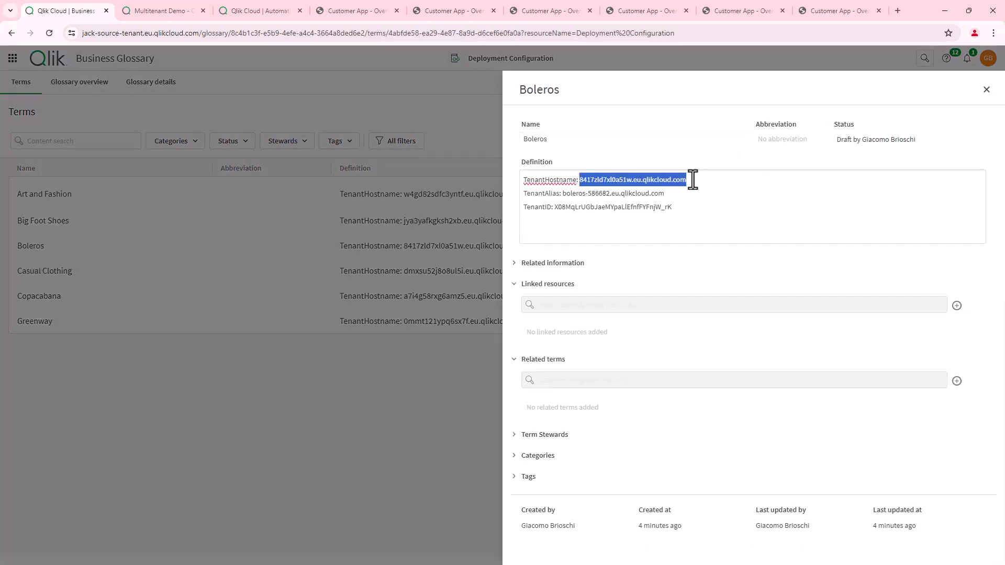
click(642, 180)
drag(632, 180, 579, 181)
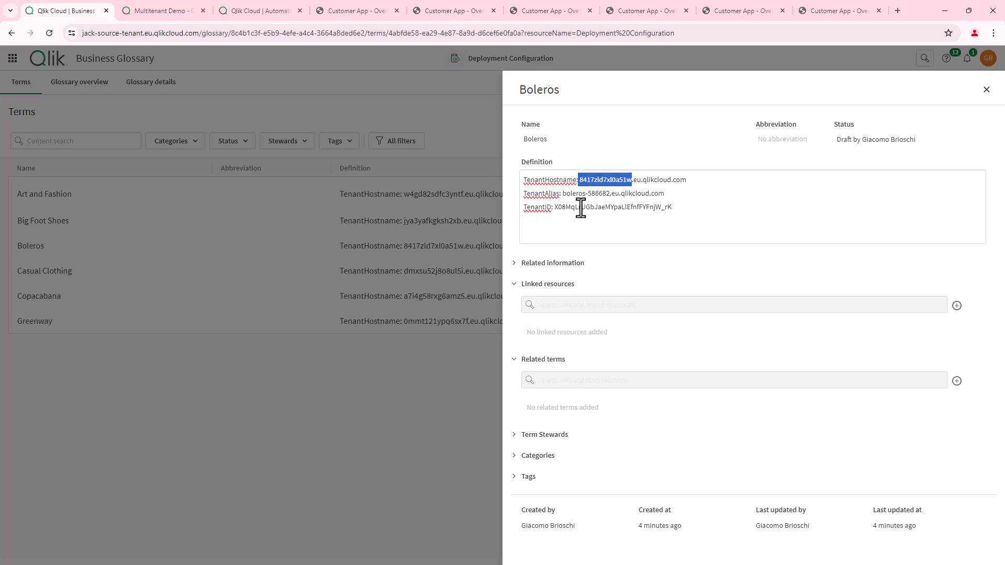
drag(561, 193, 611, 195)
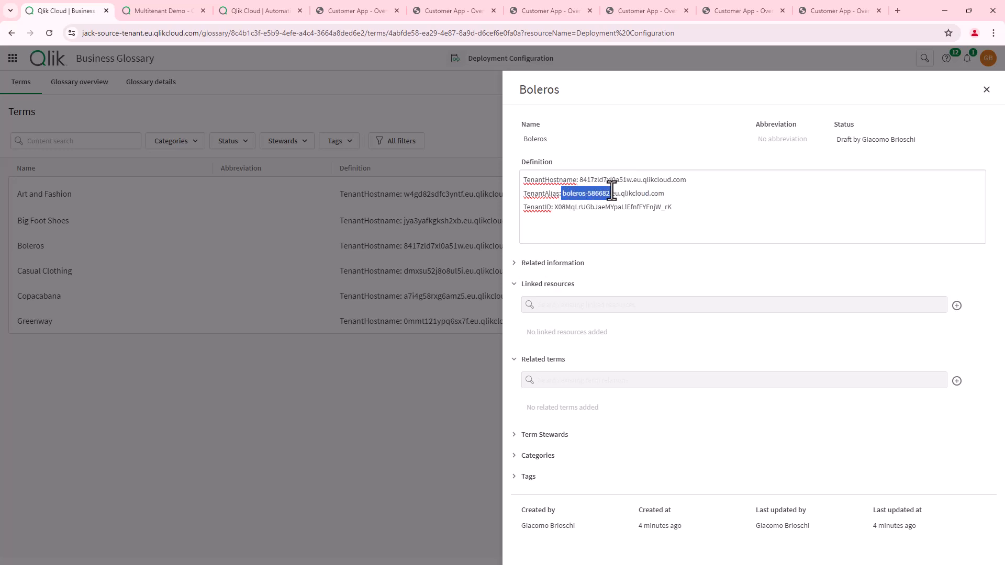
click(553, 207)
drag(554, 208, 745, 229)
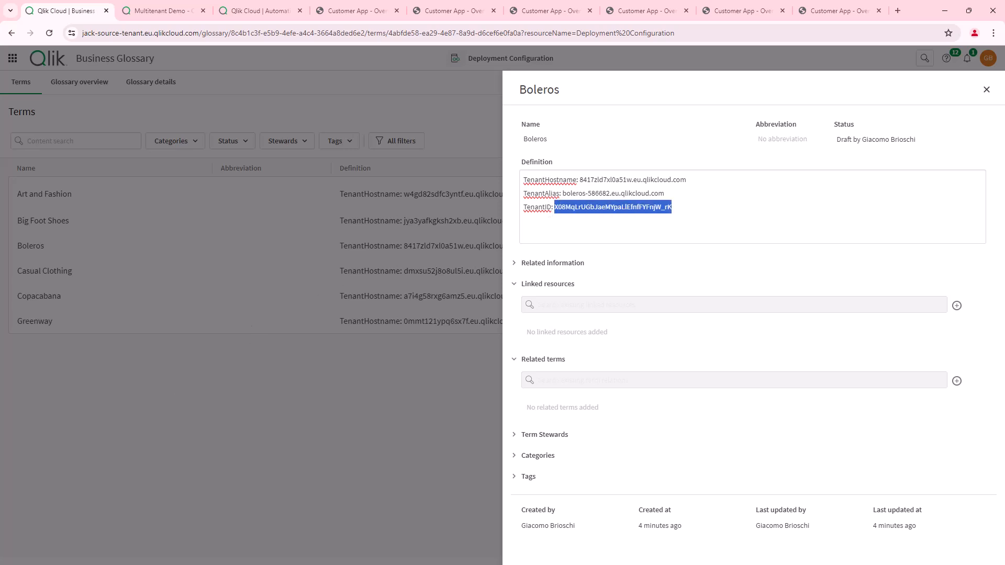